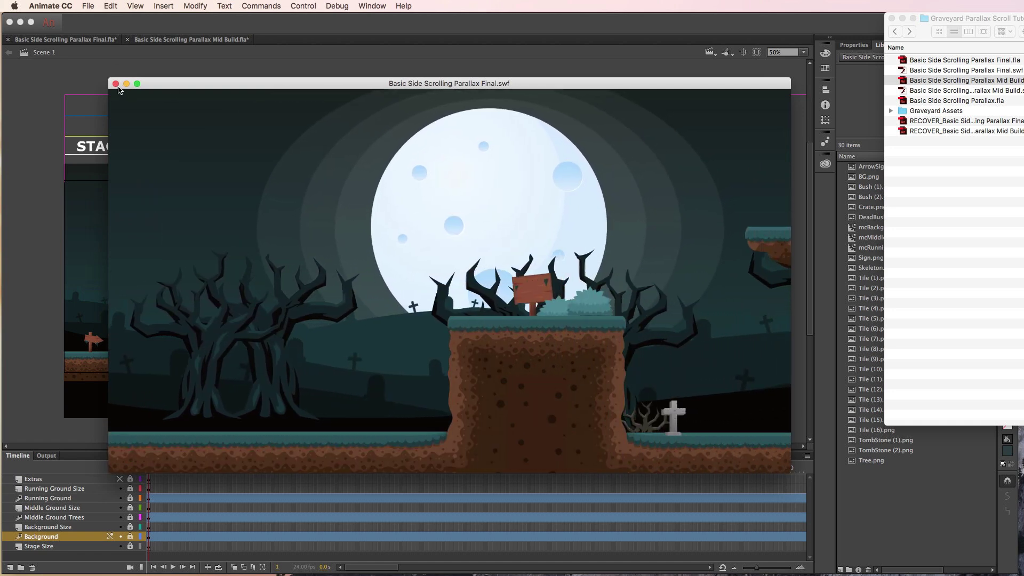
- Close the movie preview and browse the free sprites, tilesets and game GUI packs on the Game Art 2D freebies page in Chrome
left_click(115, 84)
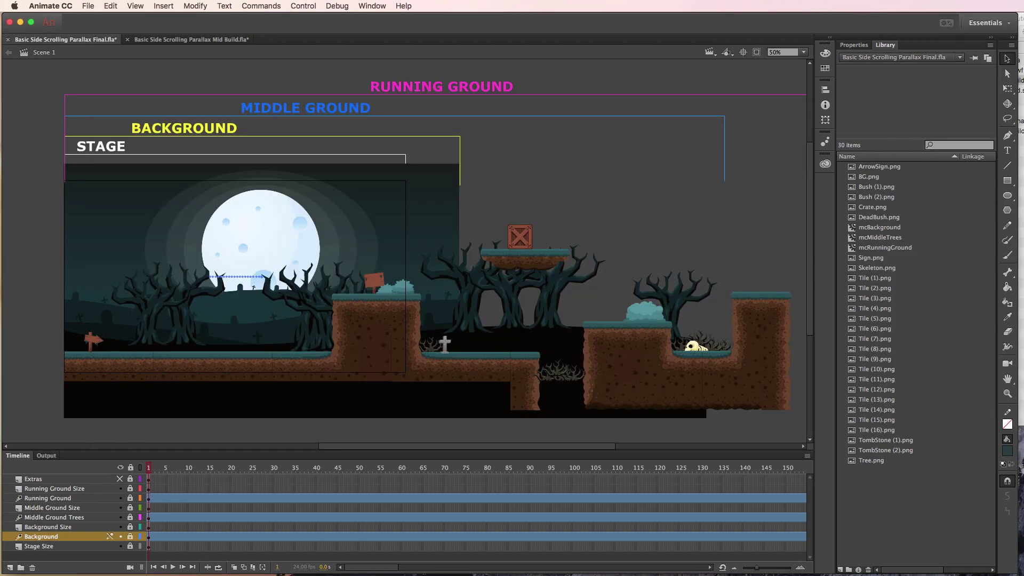
key("super+Tab")
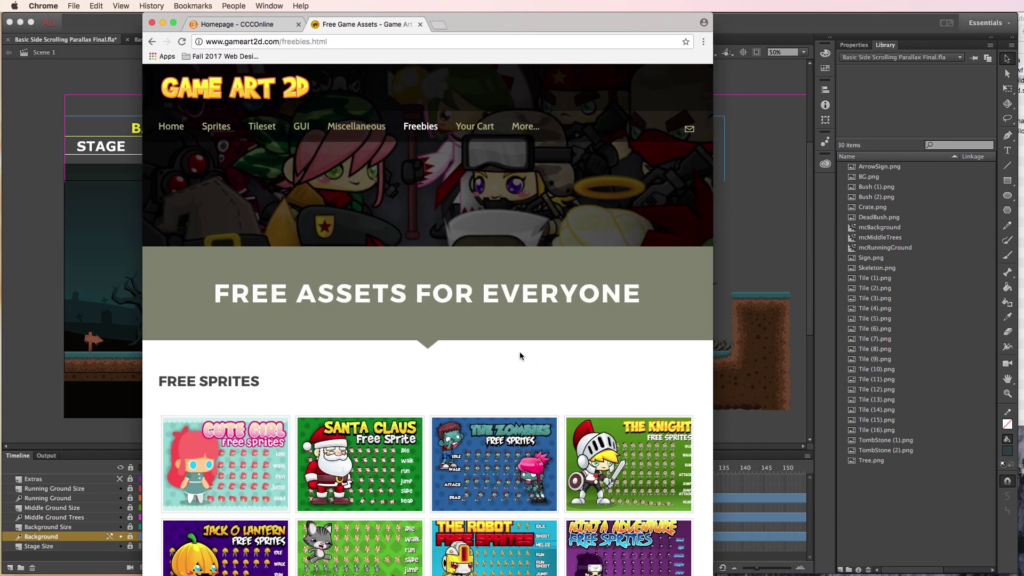
scroll(462, 320, "down", 10)
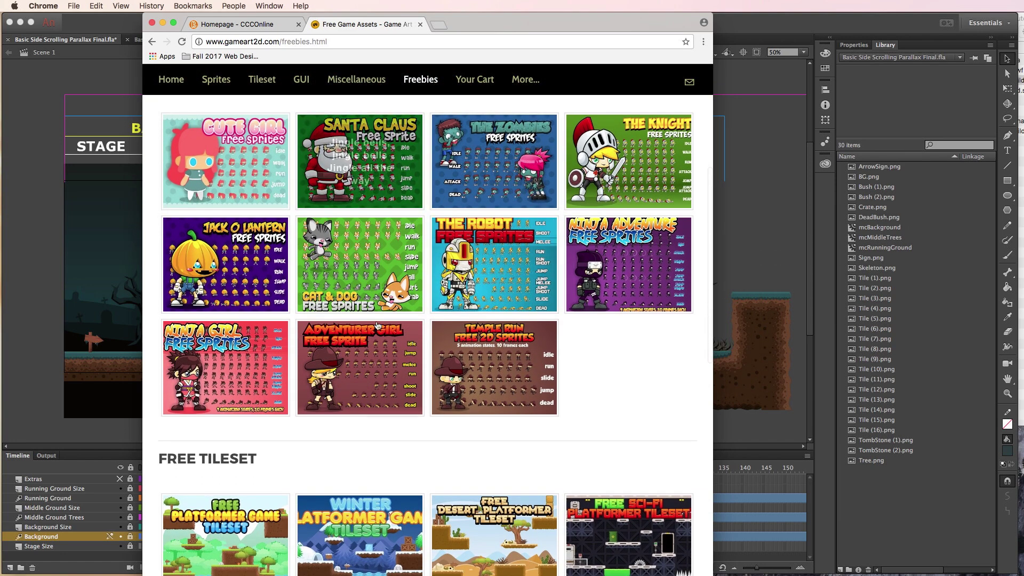
scroll(460, 373, "down", 5)
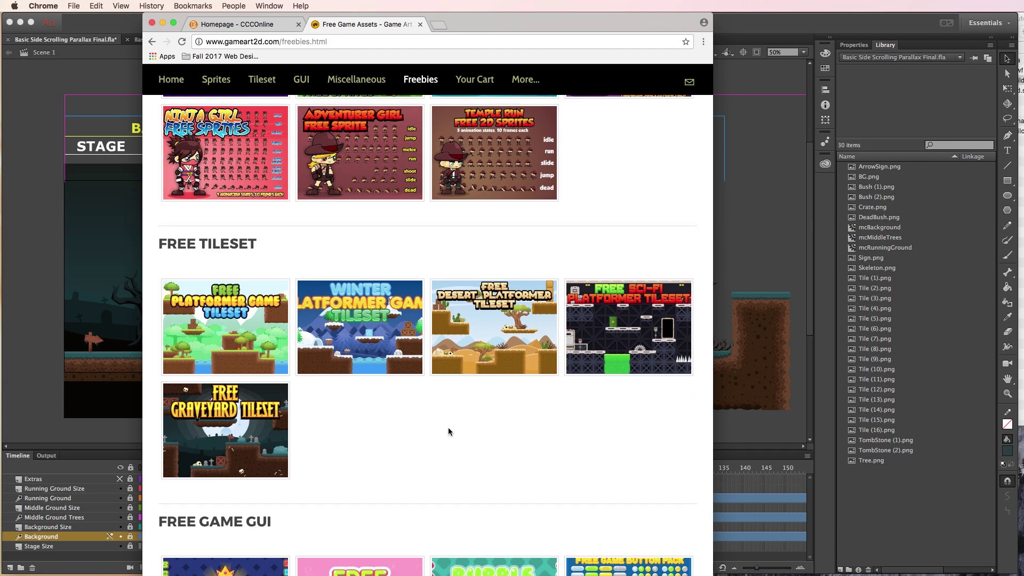
scroll(446, 427, "down", 1)
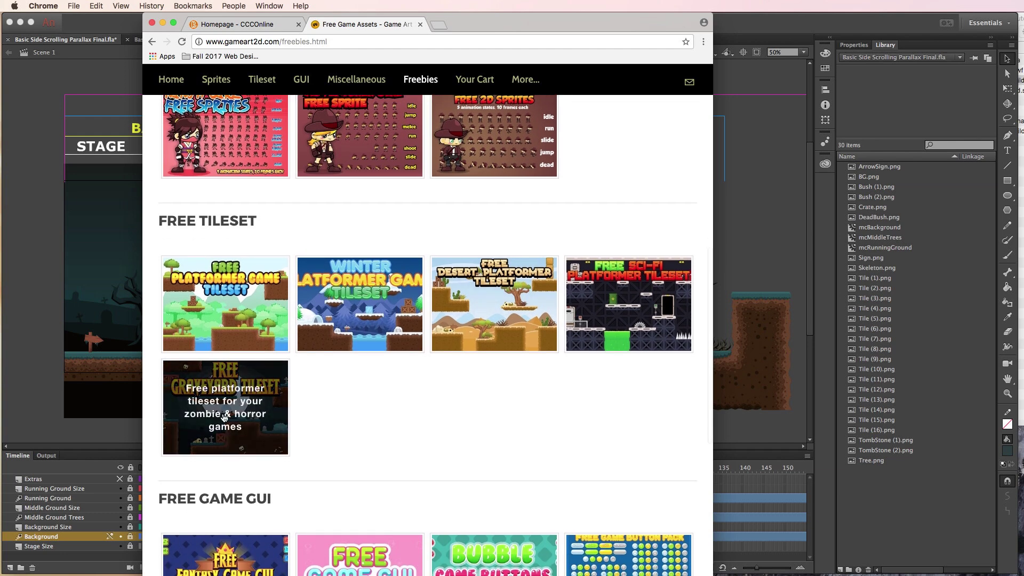
scroll(356, 419, "down", 5)
scroll(357, 417, "down", 10)
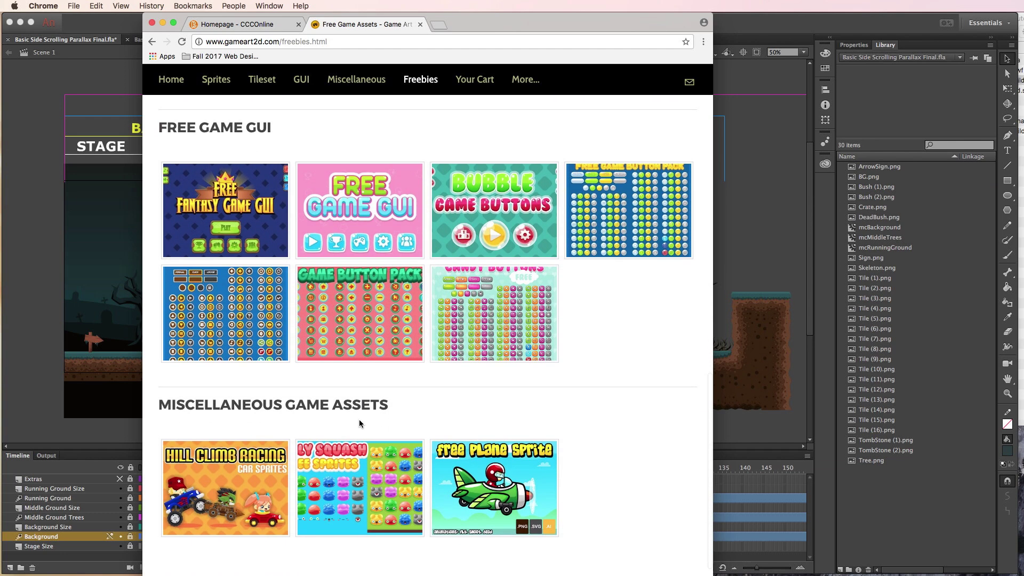
scroll(359, 418, "up", 20)
scroll(357, 402, "up", 12)
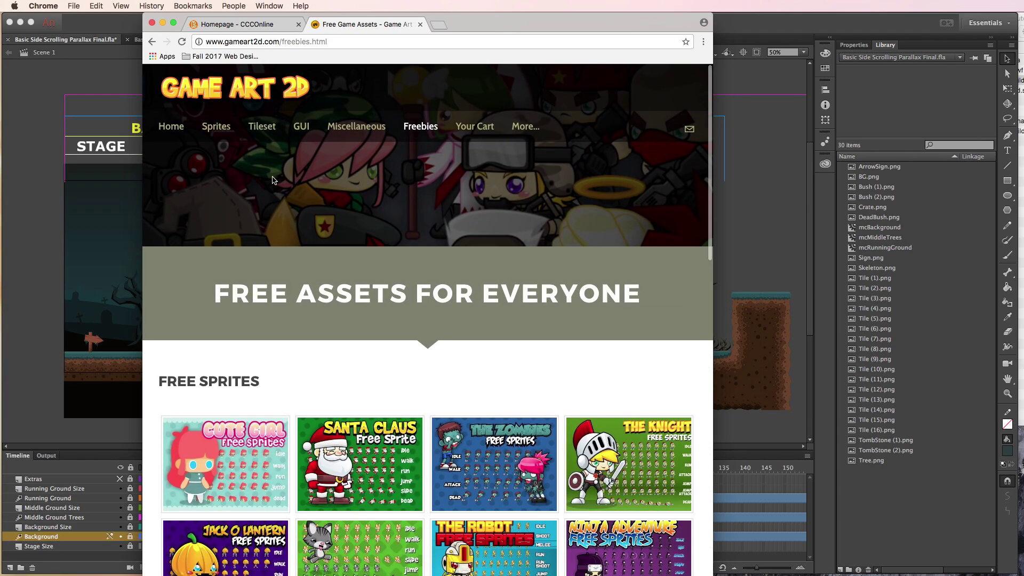
scroll(337, 313, "down", 1)
scroll(335, 313, "down", 11)
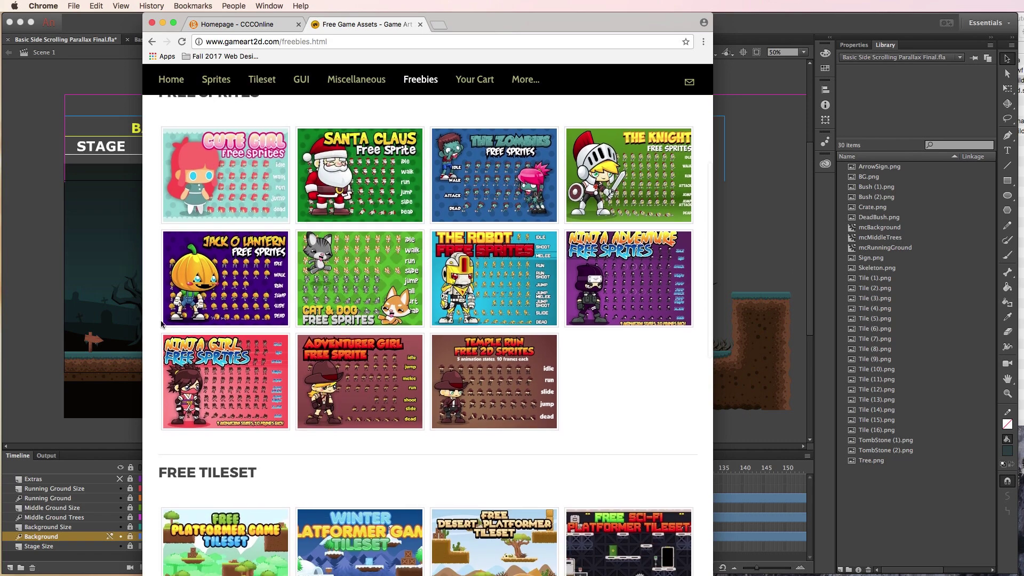
left_click(163, 25)
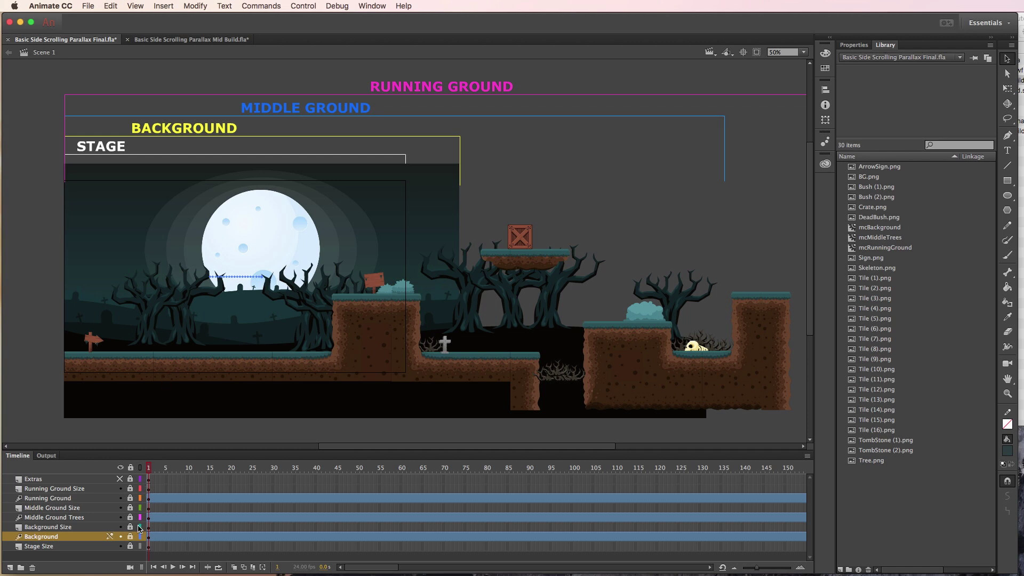
- Hide all layers above Stage Size and show the background, middle ground and running ground layers again one after another
left_click_drag(120, 488, 124, 537)
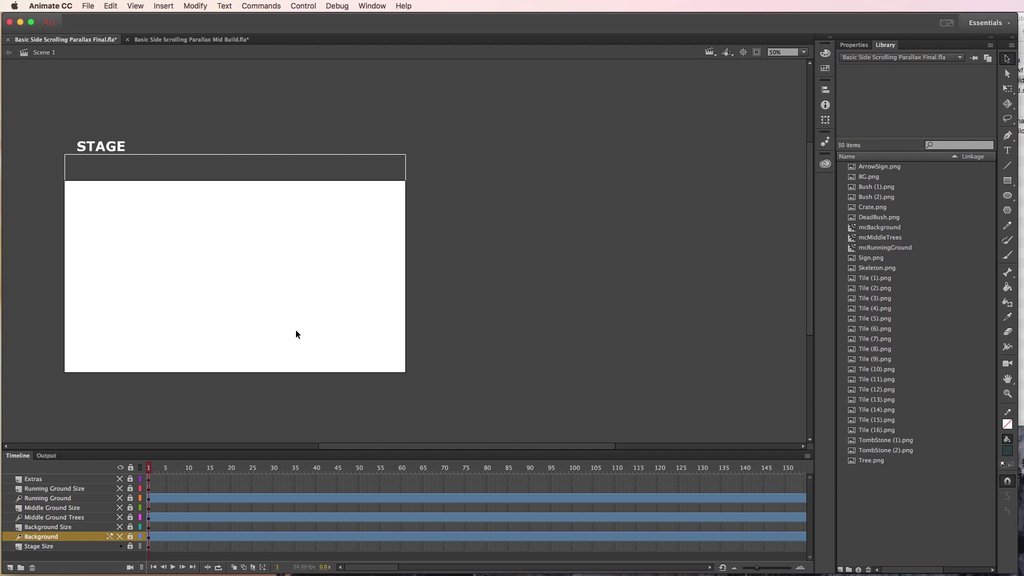
left_click(122, 538)
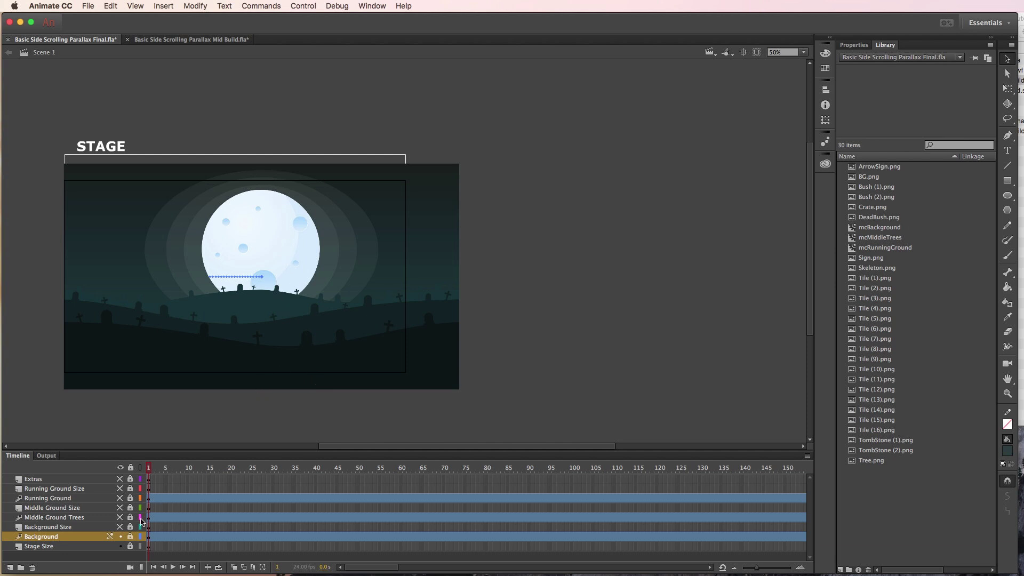
left_click(119, 517)
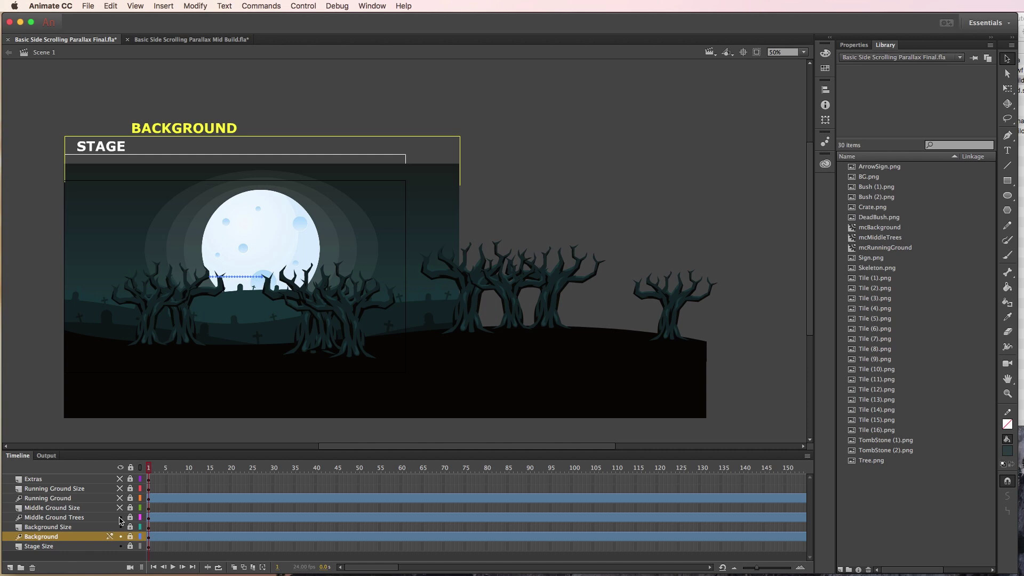
left_click(119, 508)
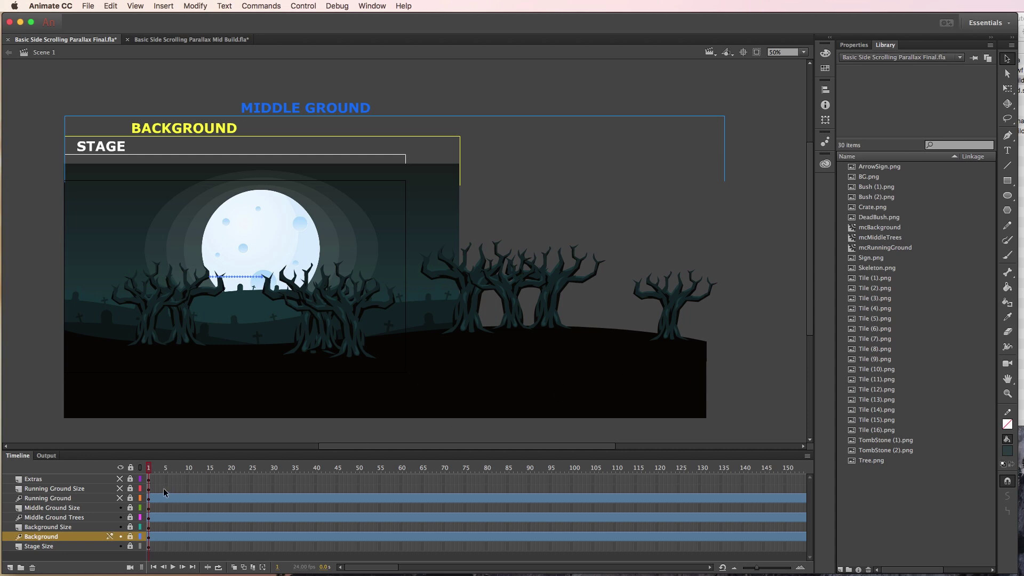
left_click_drag(121, 491, 121, 498)
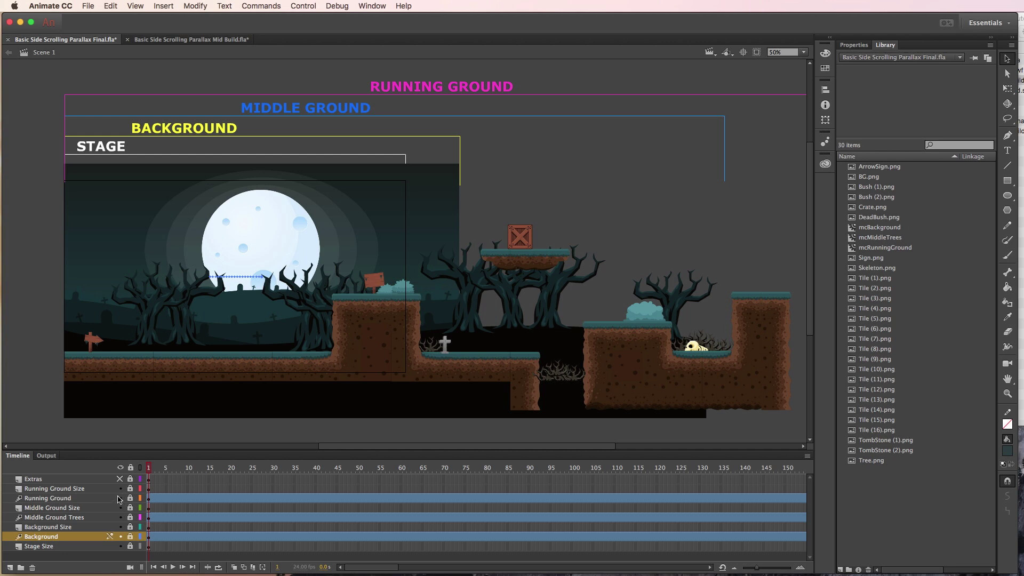
- Scrub the finished scene's timeline from frame 1 to frame 380 and back to examine how the parallax layers move
left_click_drag(154, 469, 53, 491)
mouse_move(373, 447)
left_mouse_down()
mouse_move(567, 446)
mouse_move(357, 451)
mouse_move(380, 452)
left_mouse_up()
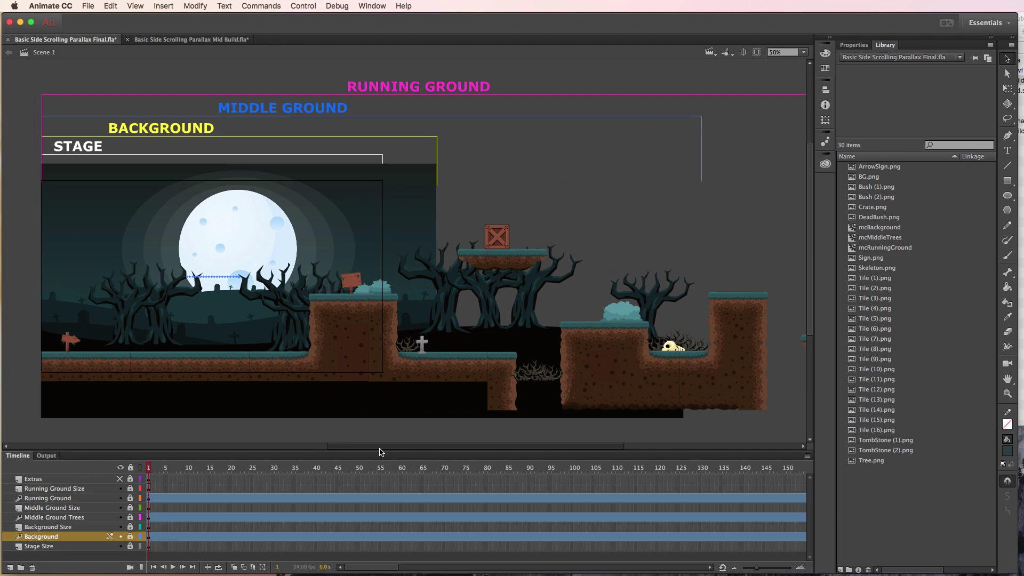
scroll(123, 422, "left", 5)
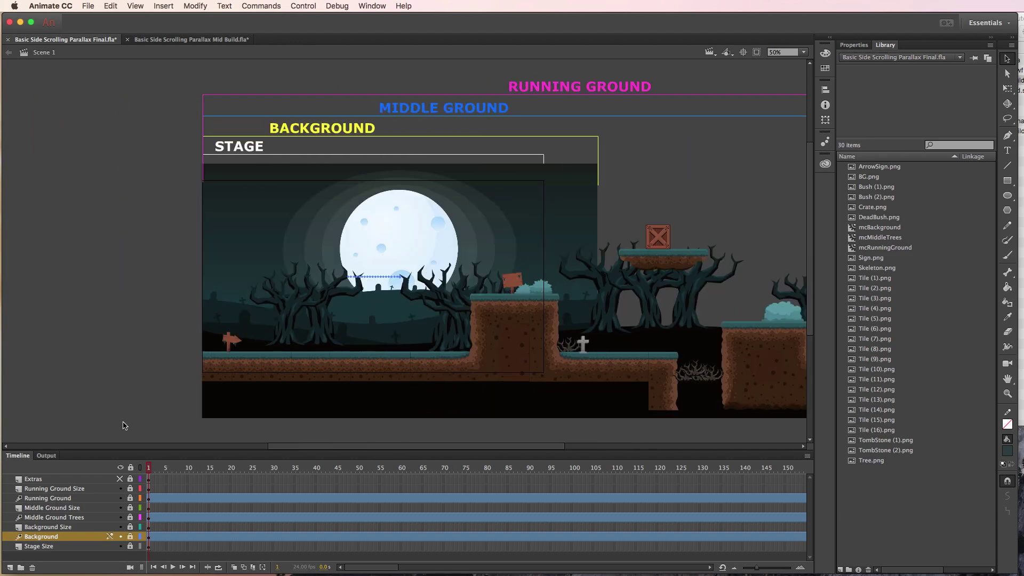
scroll(124, 425, "right", 3)
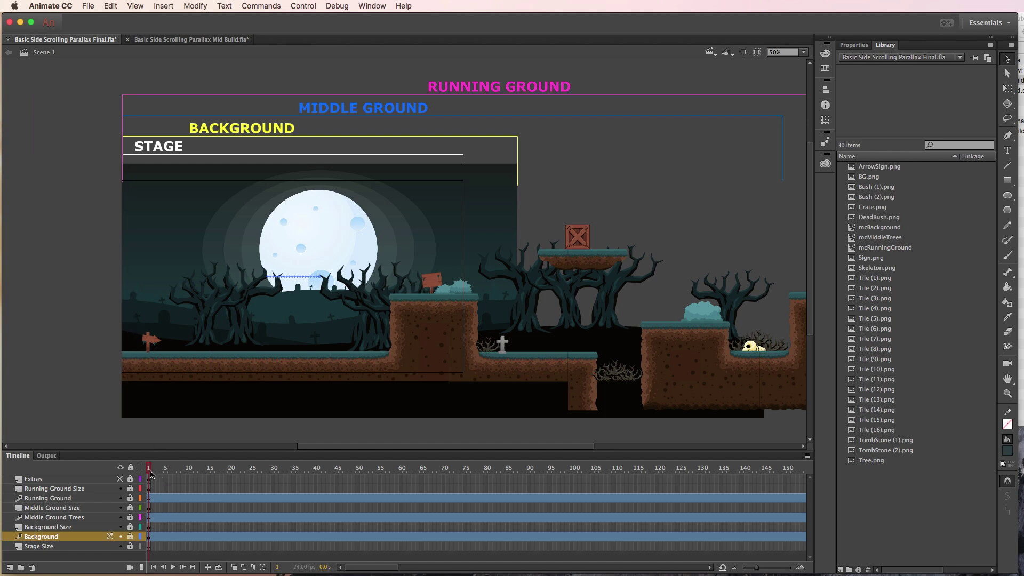
left_click_drag(151, 473, 445, 447)
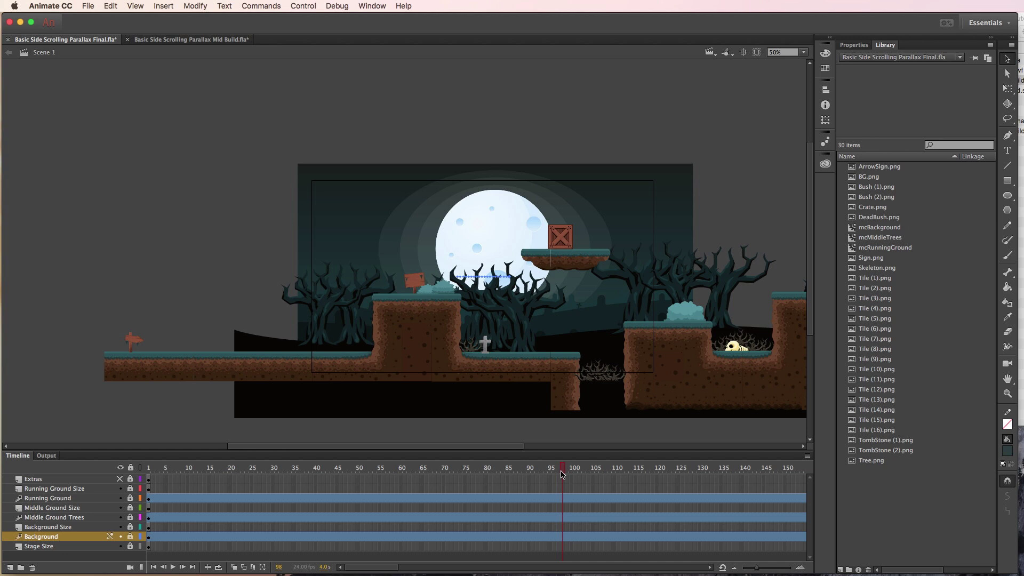
left_click_drag(562, 474, 754, 475)
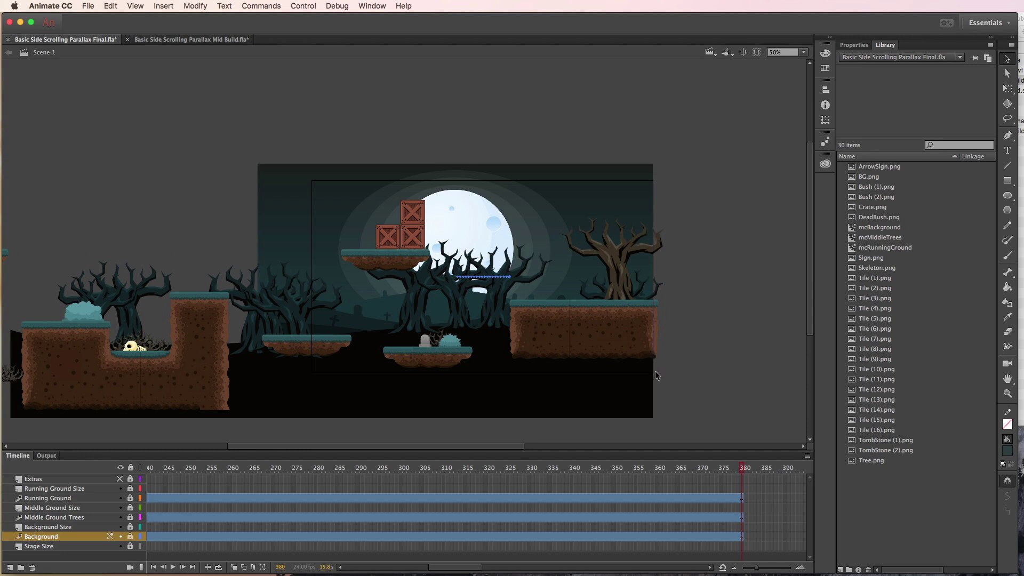
left_click_drag(743, 468, 107, 474)
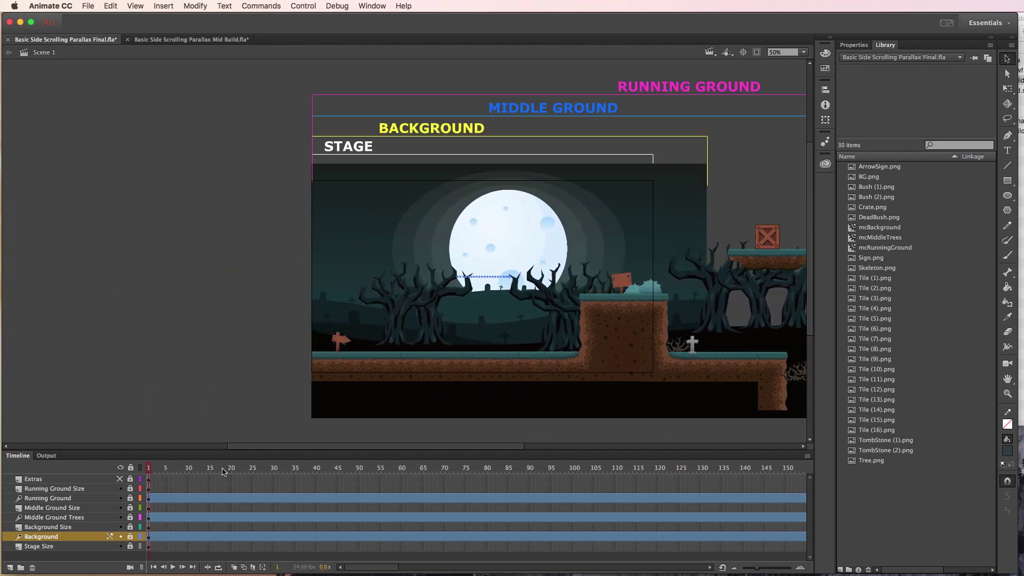
left_click_drag(378, 450, 378, 449)
scroll(378, 449, "right", 10)
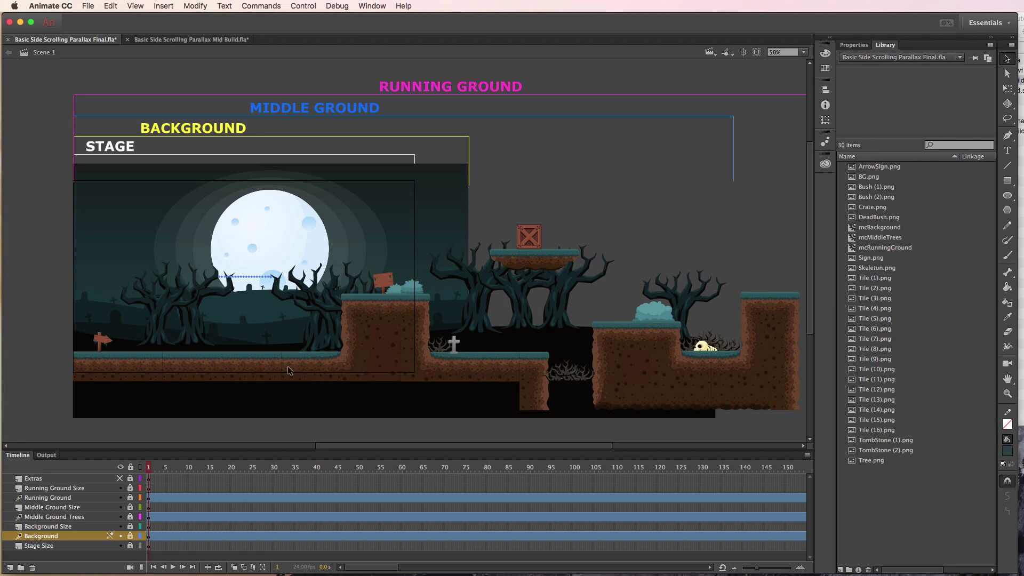
- Create a new ActionScript 3.0 document 1280 px wide and 720 px high
left_click(88, 6)
left_click(100, 20)
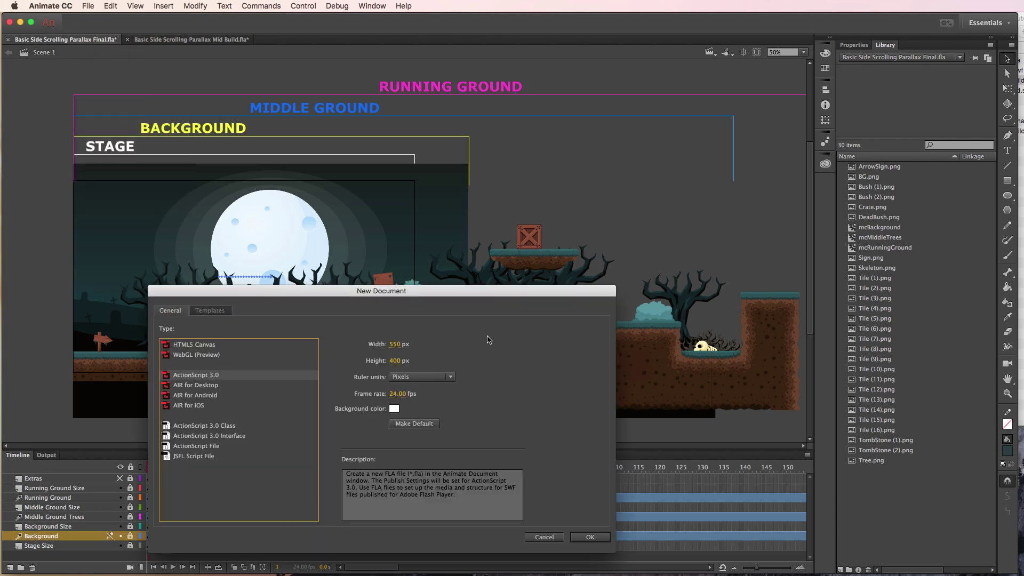
left_click(404, 344)
type("128")
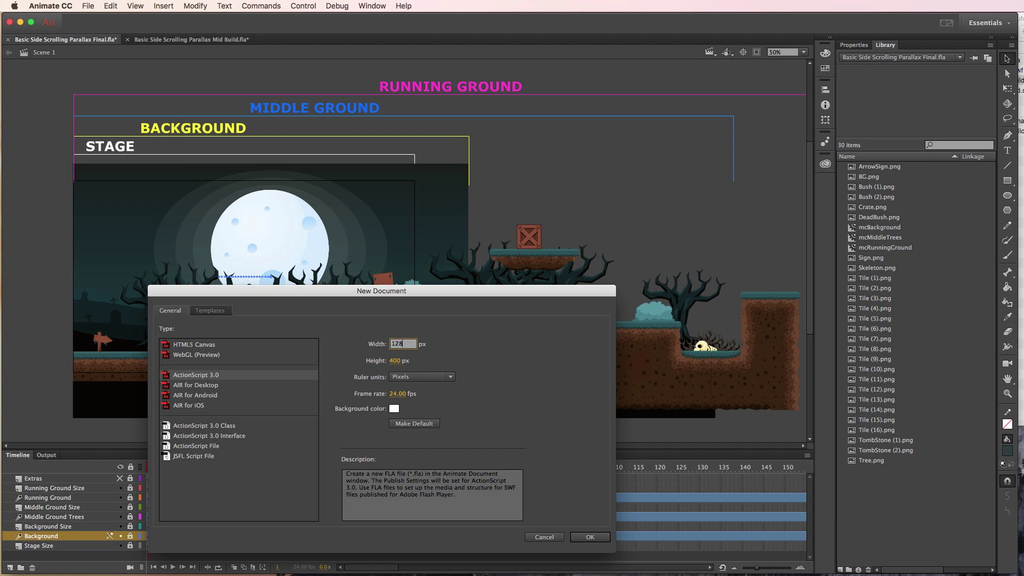
type("0")
key("Tab")
type("720")
key("Tab")
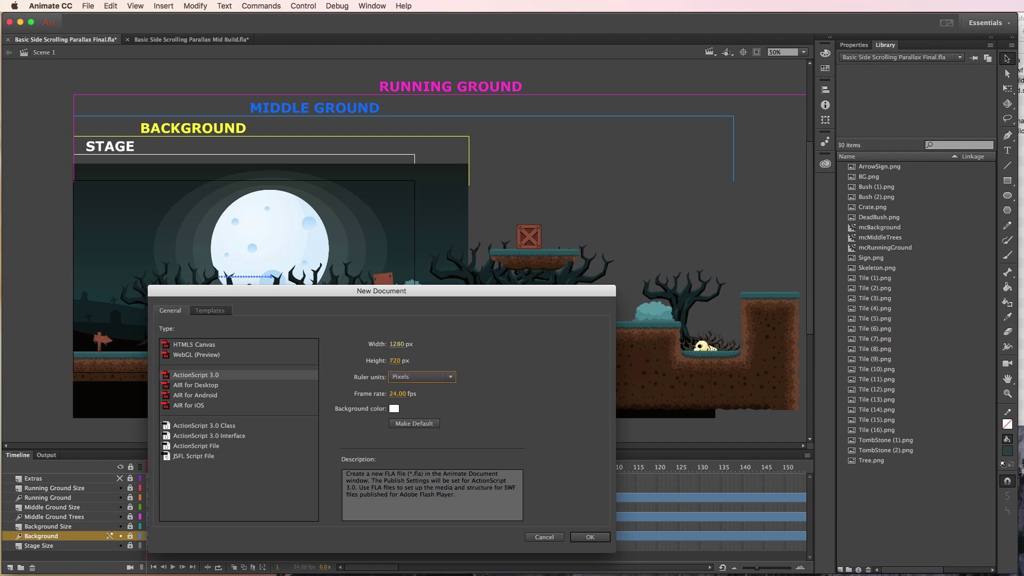
left_click(583, 538)
left_click_drag(720, 297, 573, 217)
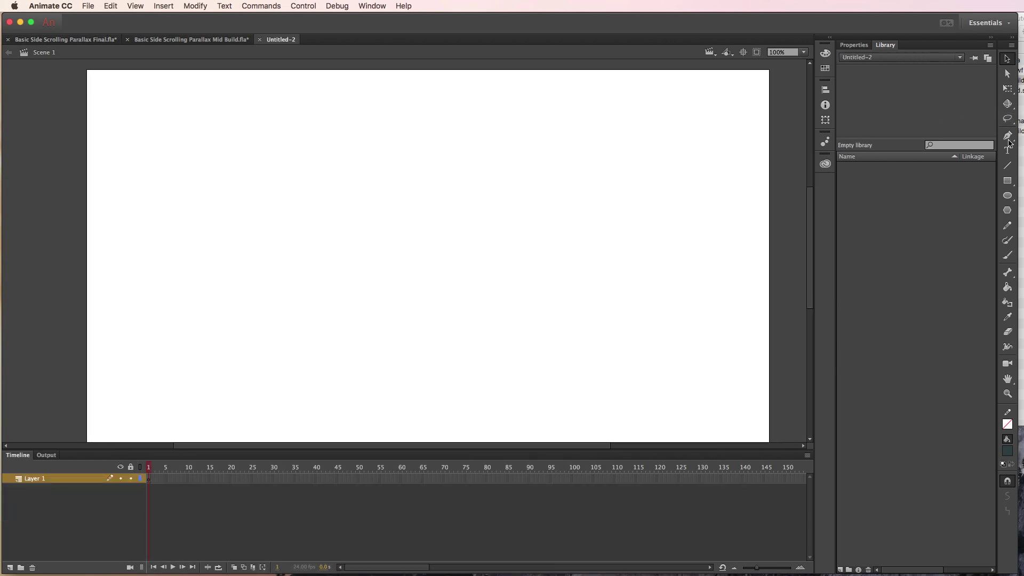
- Place BG.png from the Graveyard Assets folder in Finder onto the new document's stage
left_click(1020, 128)
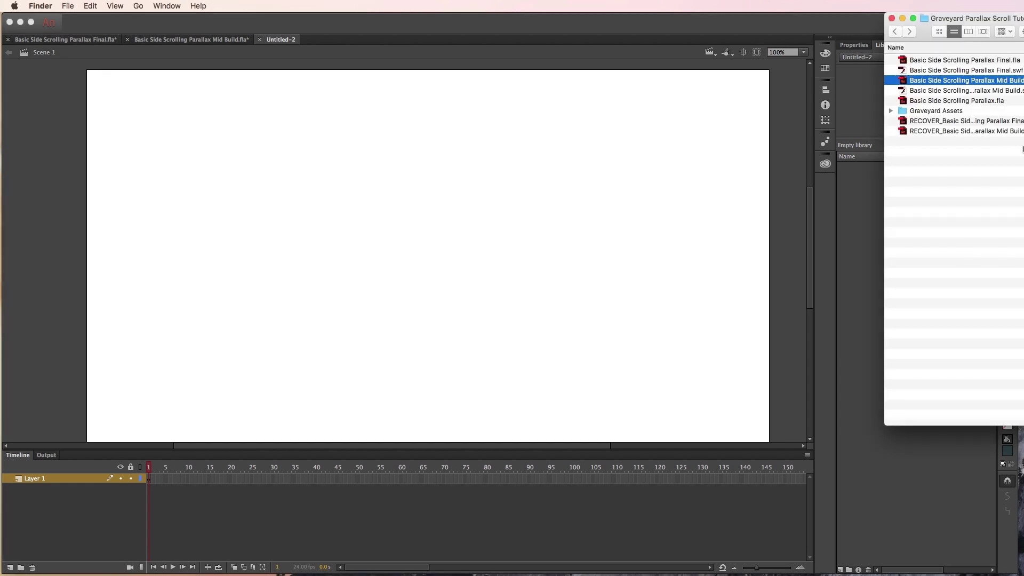
double_click(932, 113)
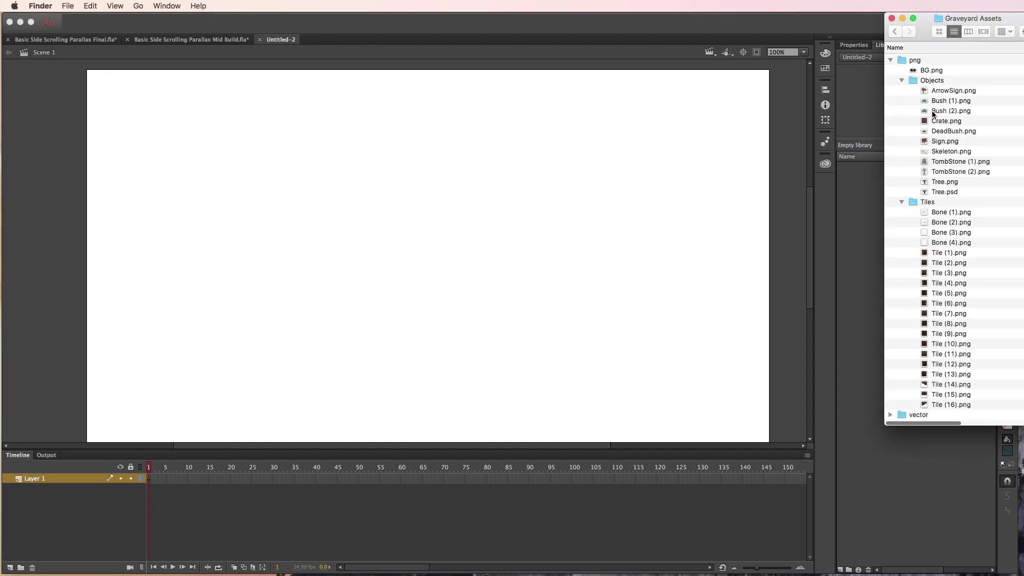
left_click(916, 72)
left_click_drag(916, 72, 496, 233)
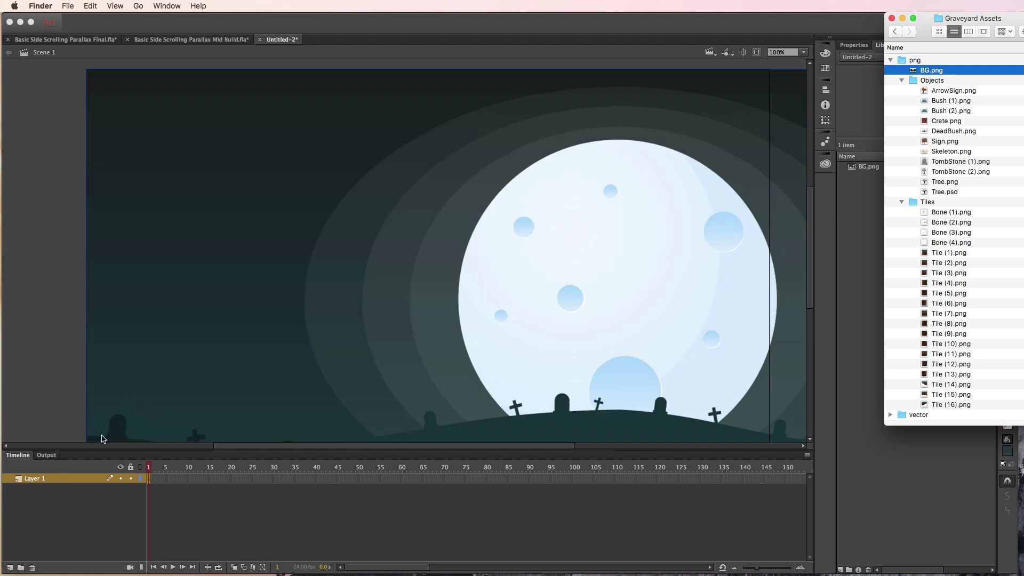
- Rename Layer 1 as Background
double_click(38, 478)
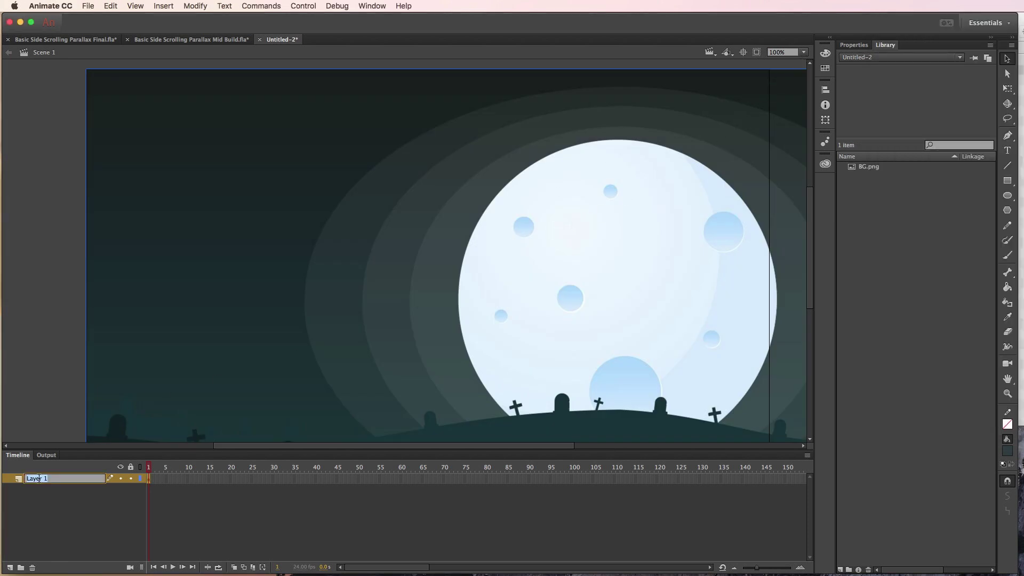
type("Background")
key("Return")
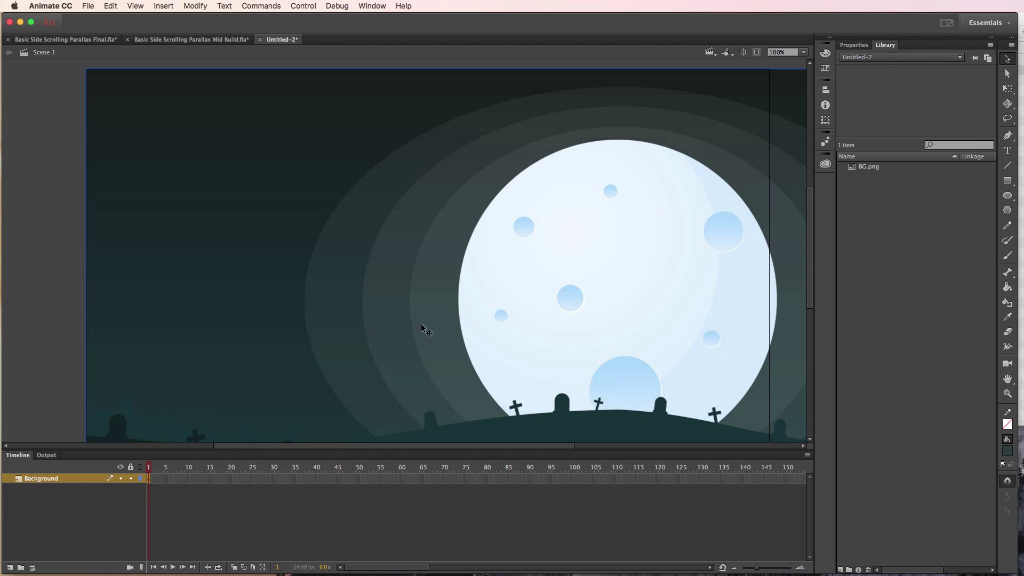
- Scale the BG.png image down with Free Transform until it is only slightly larger than the stage
left_click(802, 57)
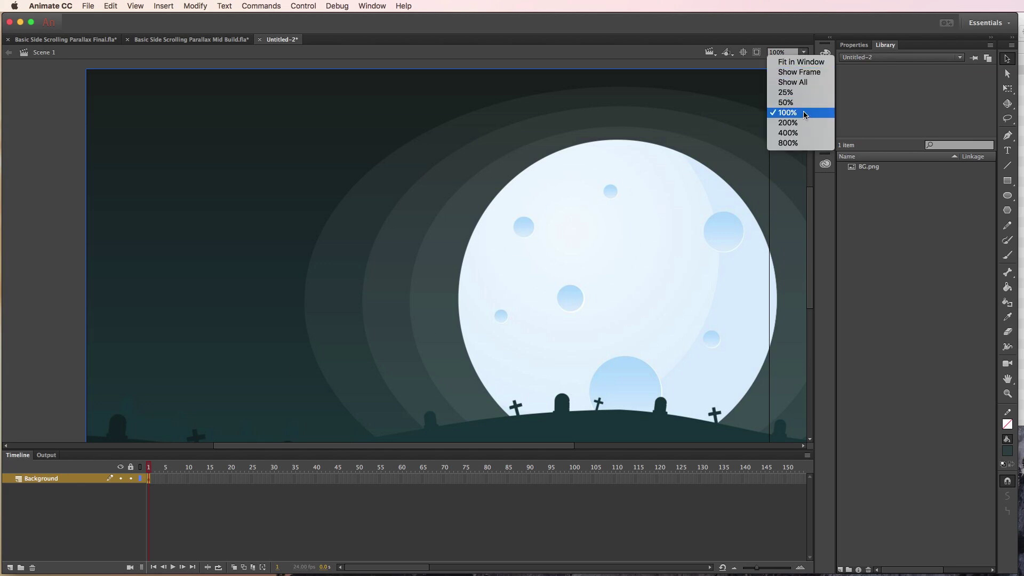
left_click(803, 104)
scroll(758, 209, "down", 3)
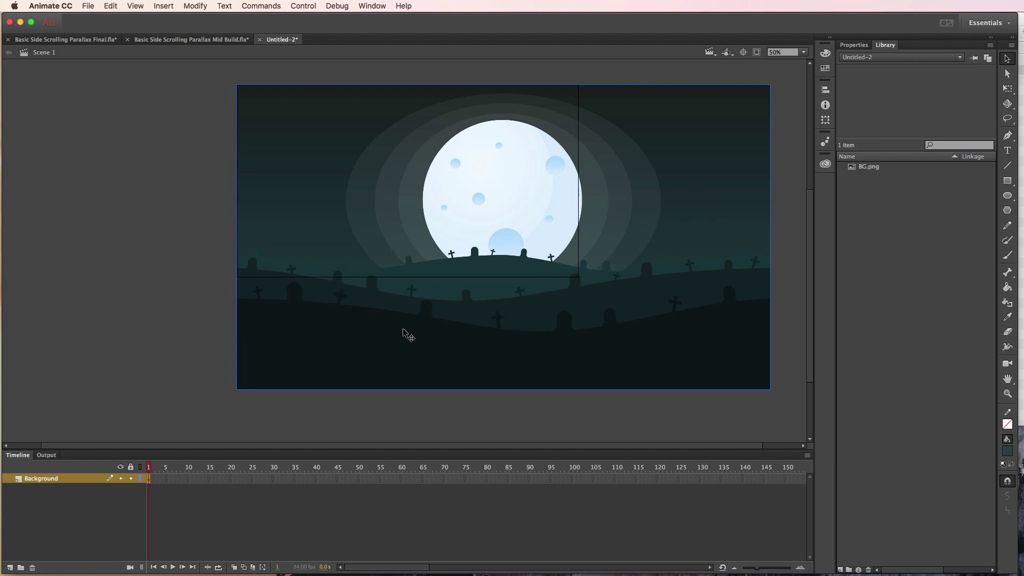
left_click(1007, 89)
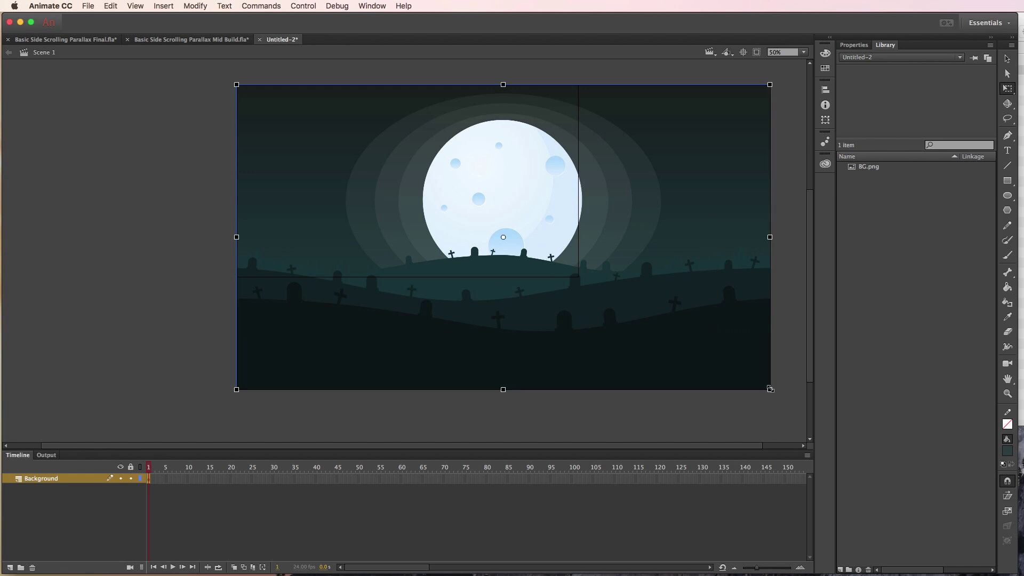
left_click_drag(769, 390, 697, 347)
left_click_drag(639, 304, 567, 249)
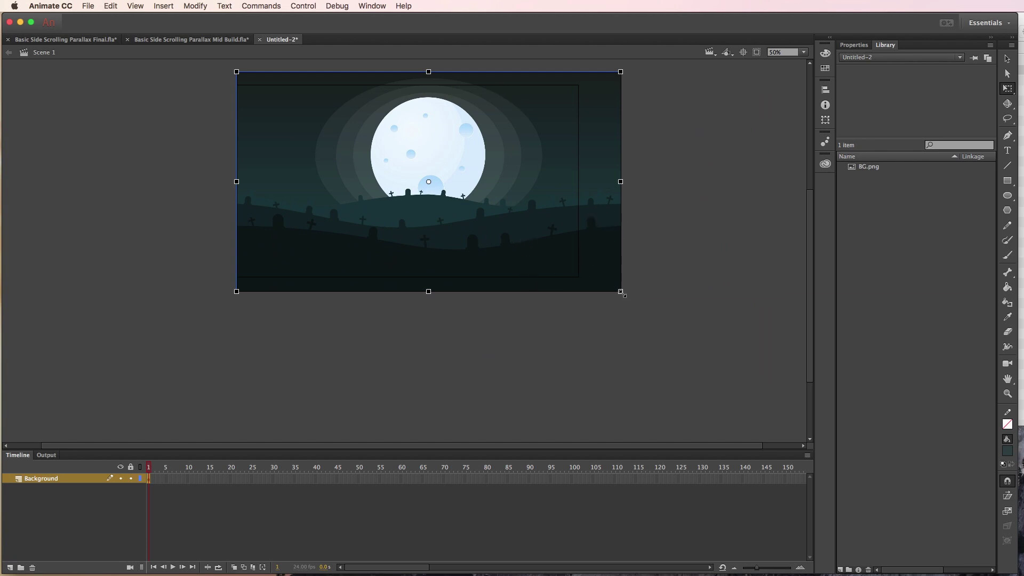
left_click_drag(621, 293, 628, 295)
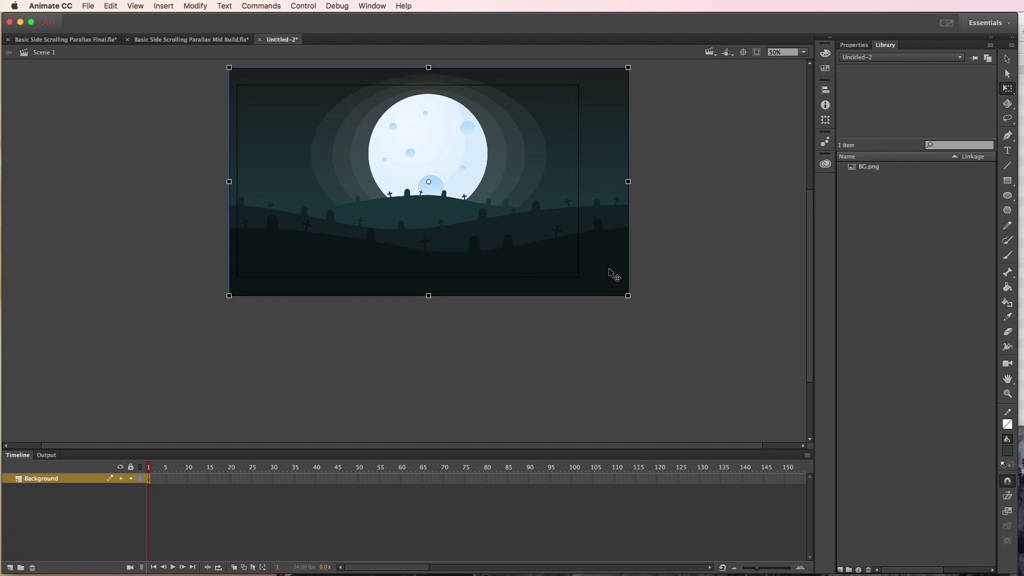
- Nudge the background image so its left edge aligns with the stage's left edge, and shift it slightly upward
key("shift+Right")
key("shift+Right")
key("shift+Right")
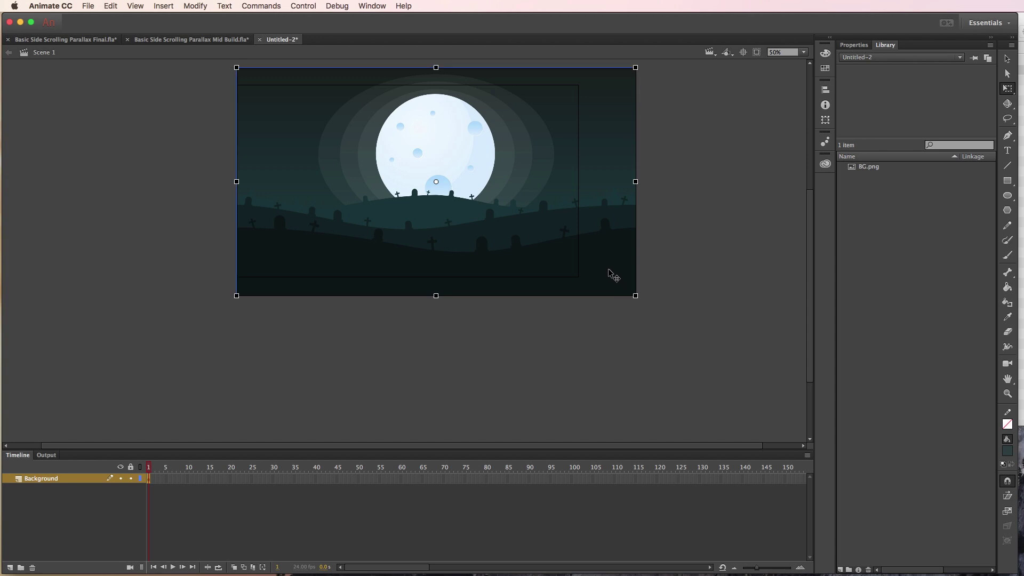
left_click_drag(608, 269, 609, 267)
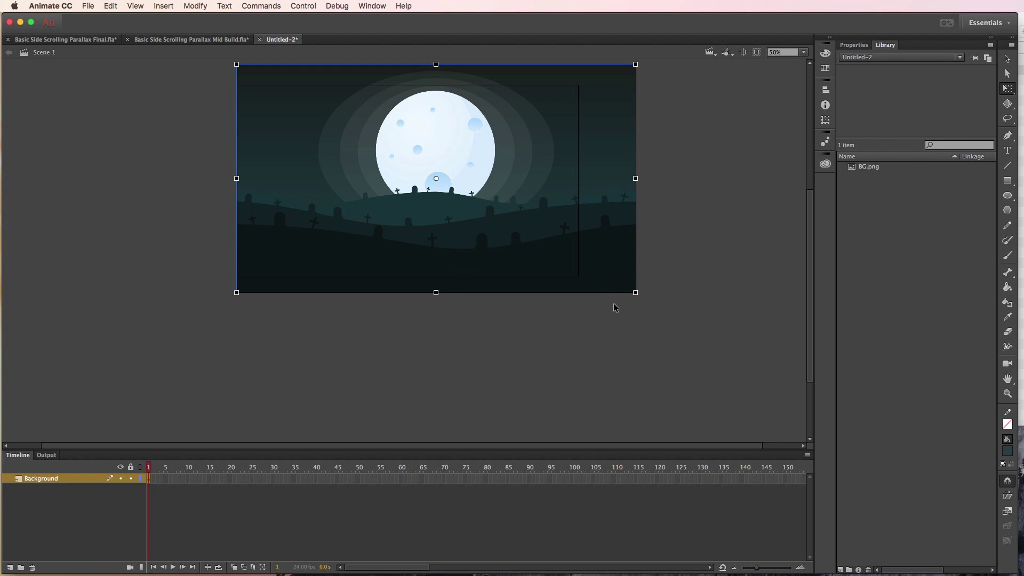
- Convert the background image to a Movie Clip symbol named mcBackground
left_click(1007, 59)
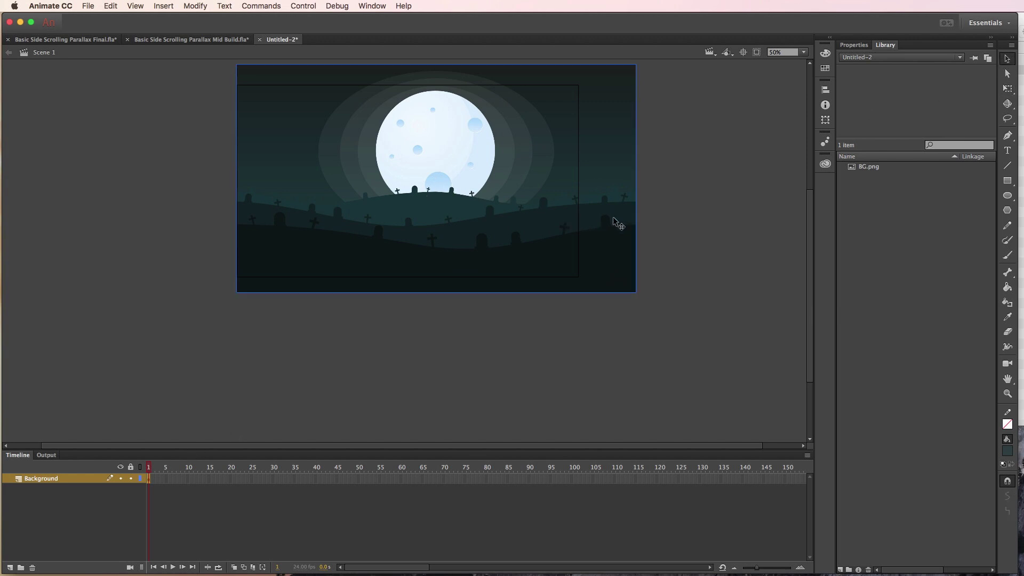
left_click(194, 6)
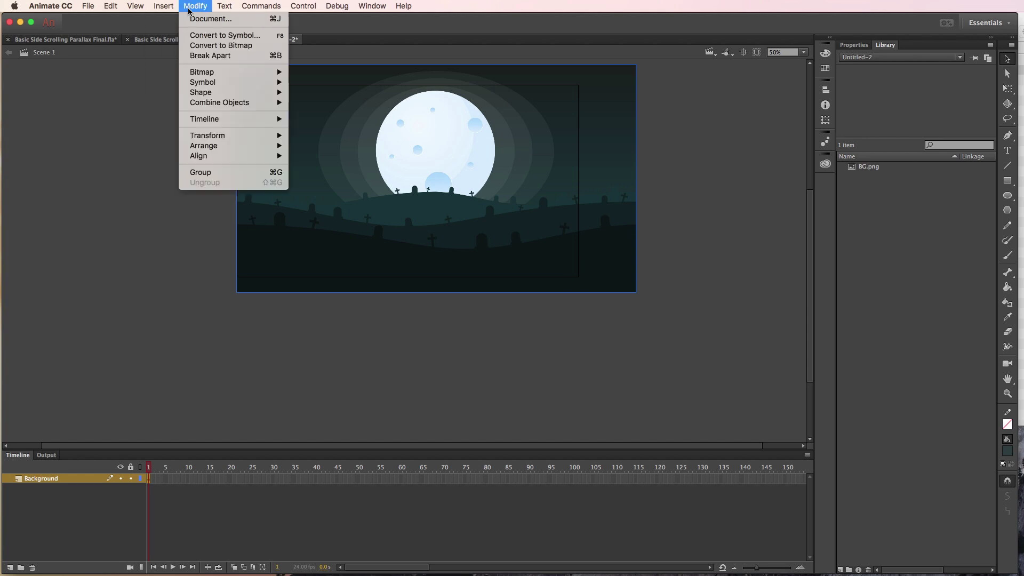
left_click(202, 37)
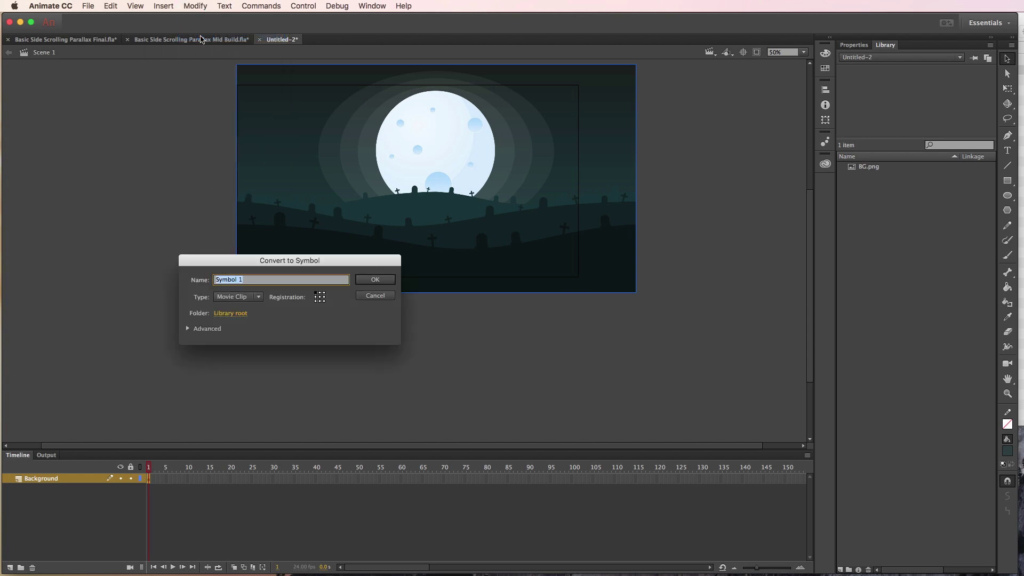
type("mcBackground")
key("Return")
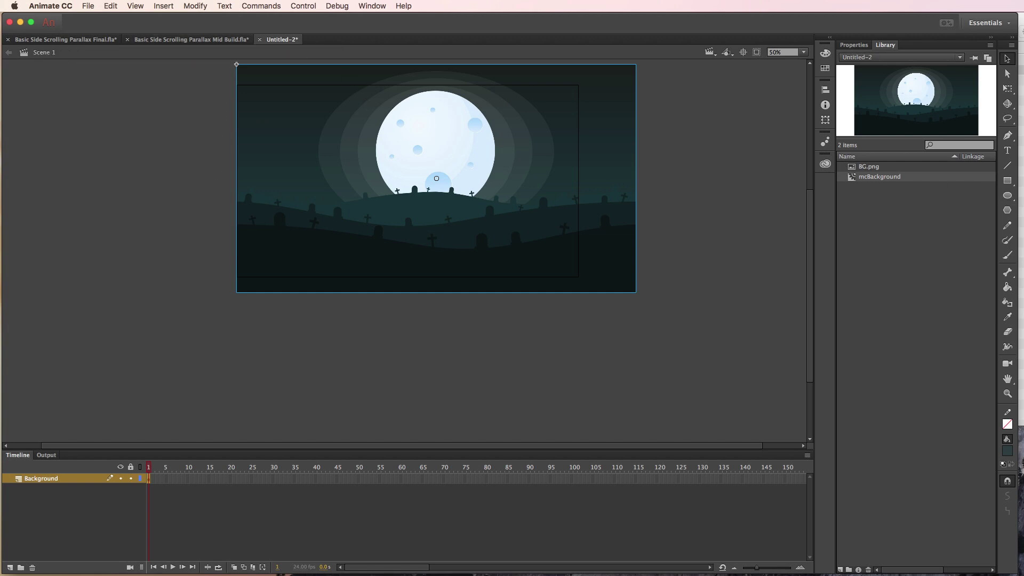
- Bring the object images from ArrowSign.png through Tree.png in Finder's Objects folder onto the Animate stage
left_click(1022, 206)
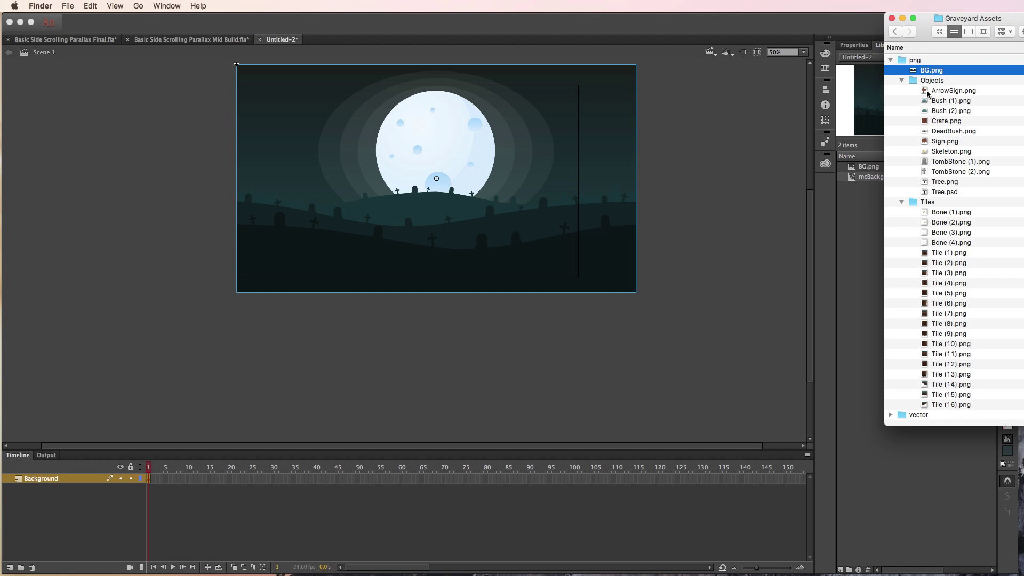
left_click(927, 93)
left_click(925, 184, "shift")
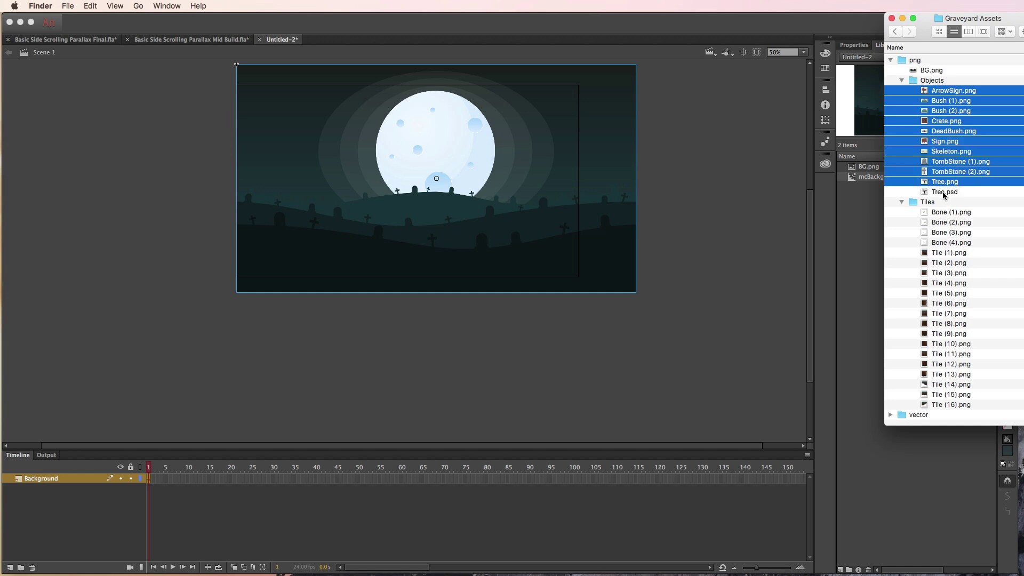
scroll(932, 352, "right", 1)
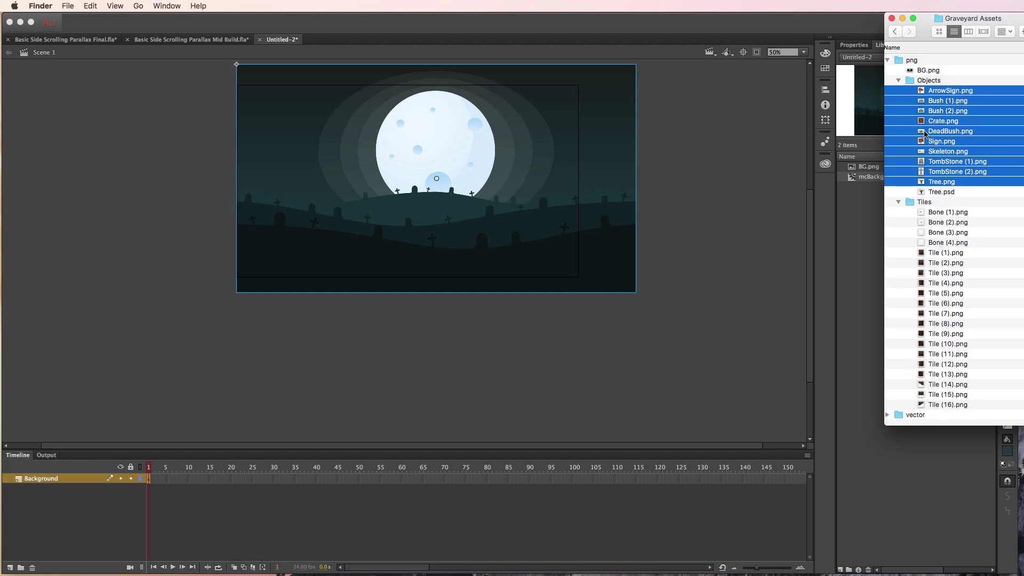
left_click_drag(921, 122, 680, 259)
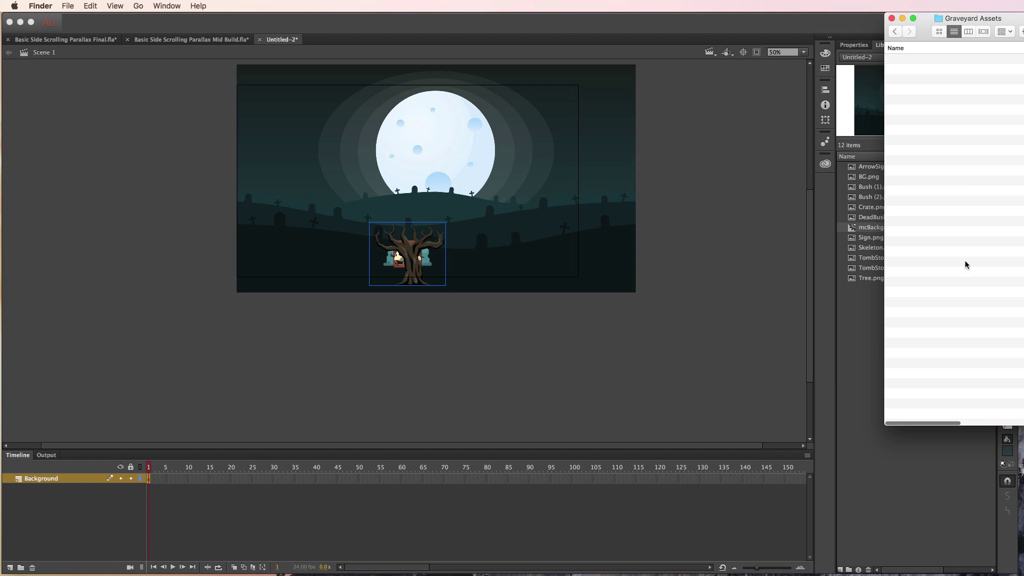
- Return the Finder window to the Graveyard Parallax Scroll tutorial folder and switch back to Animate
key("super+z")
left_click(602, 380)
left_click(1023, 242)
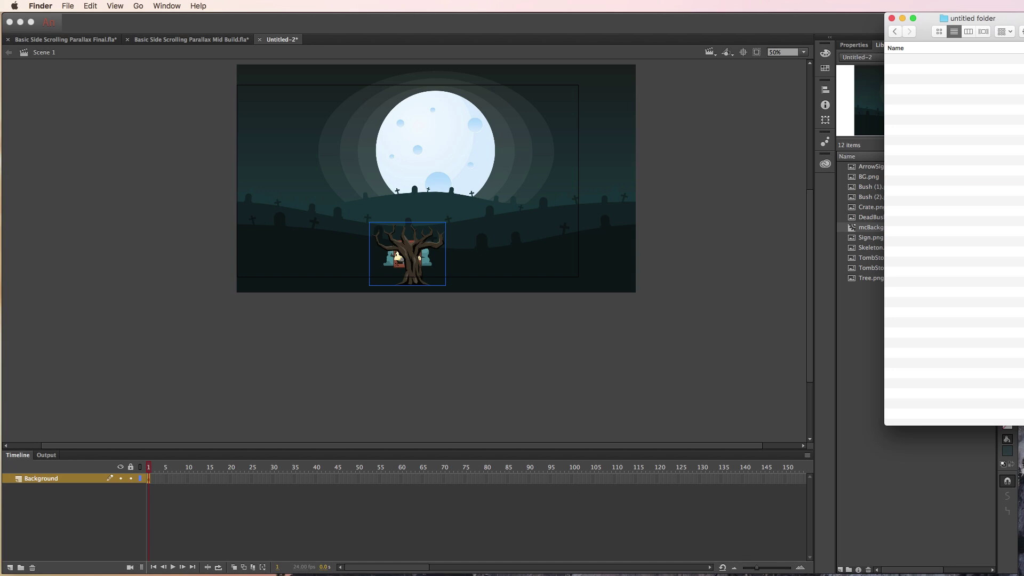
left_click(895, 31)
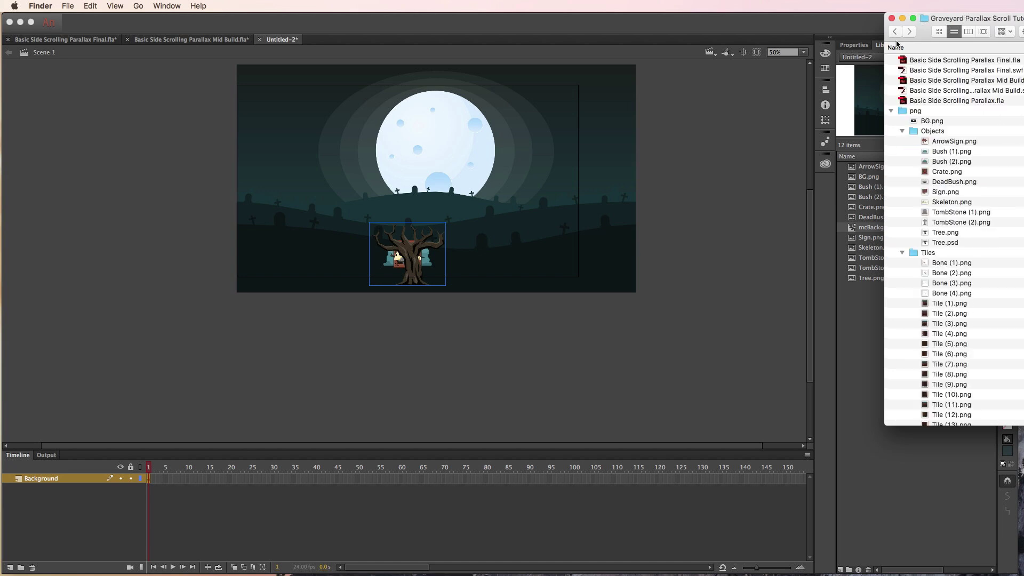
left_click(411, 361)
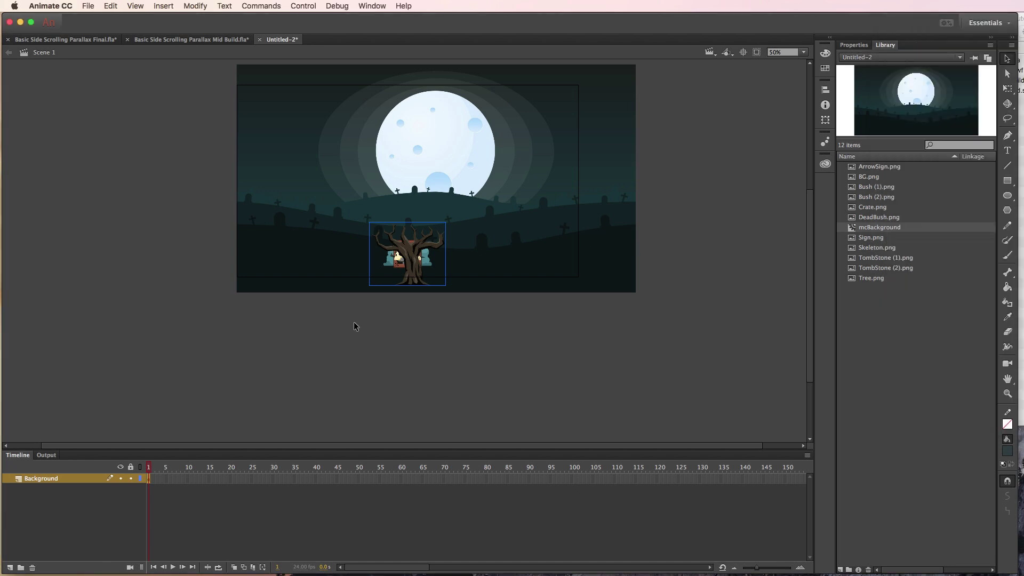
- Select all imported objects without the background symbol and cut them from the Background layer
left_click(279, 336)
left_click_drag(167, 183, 587, 423)
left_click(559, 178, "shift")
left_click(135, 6)
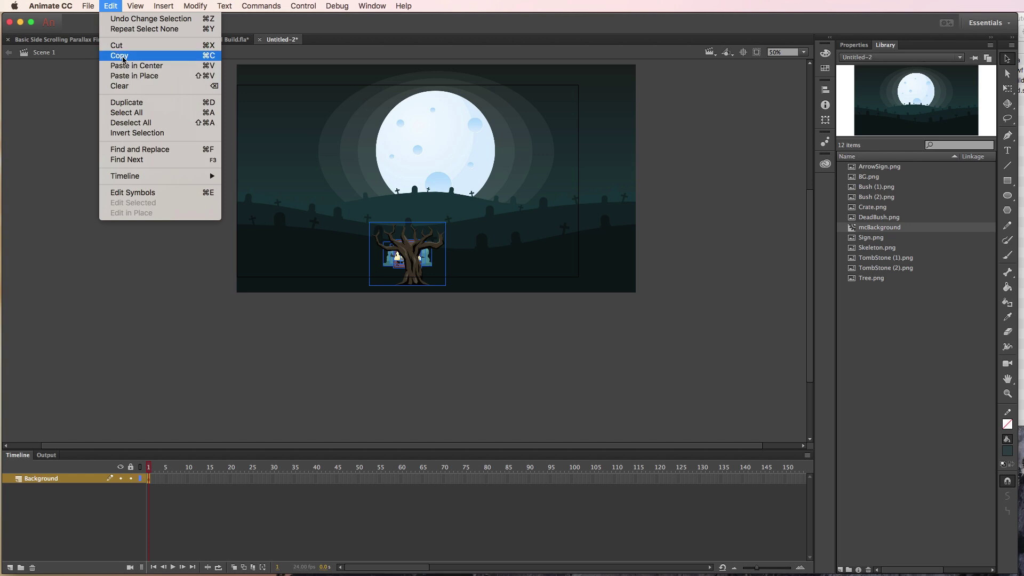
left_click(123, 46)
- Lock the Background layer and add a new layer named Extras above it
left_click(131, 478)
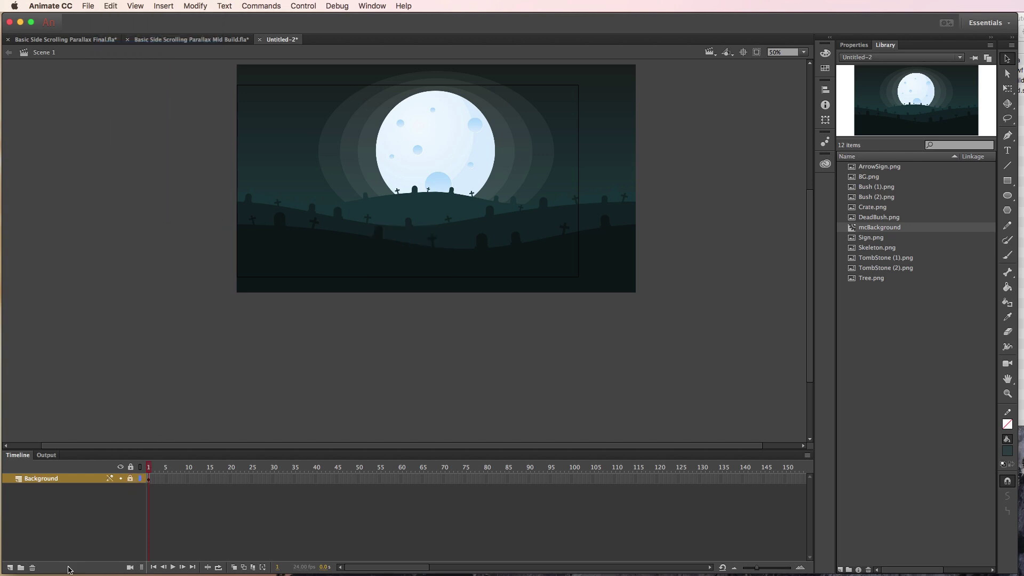
left_click(10, 568)
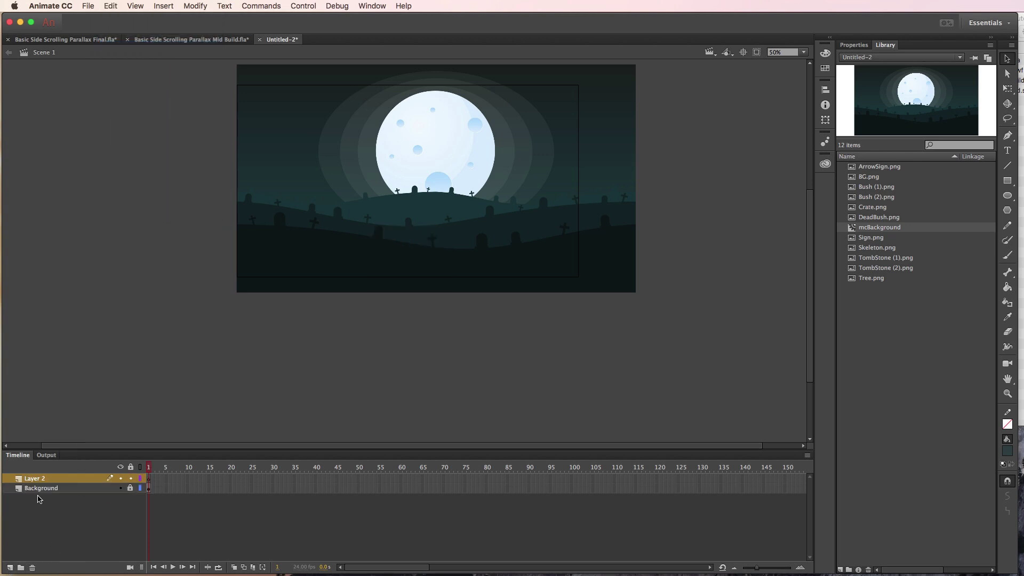
double_click(37, 478)
type("Extras")
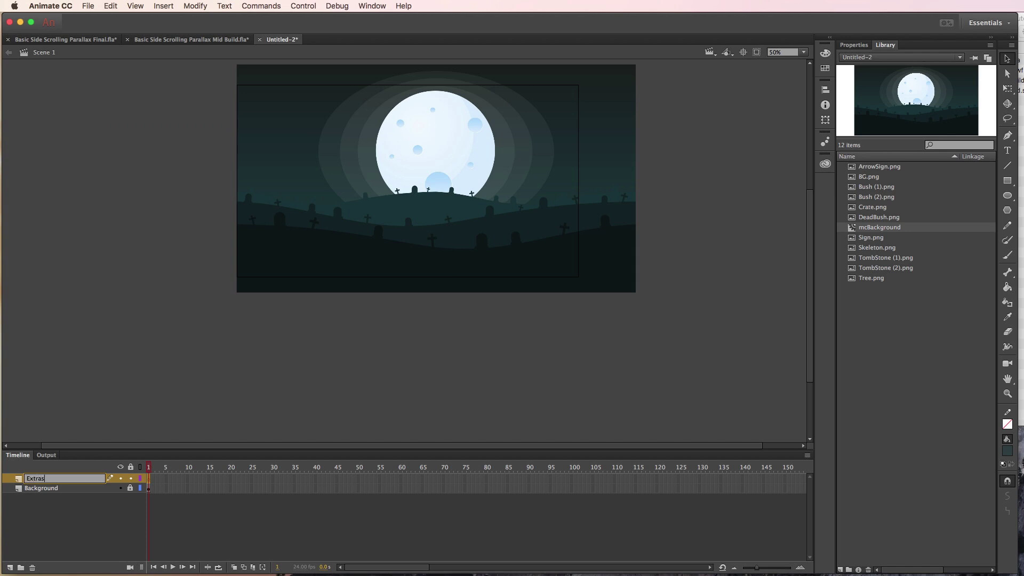
key("Return")
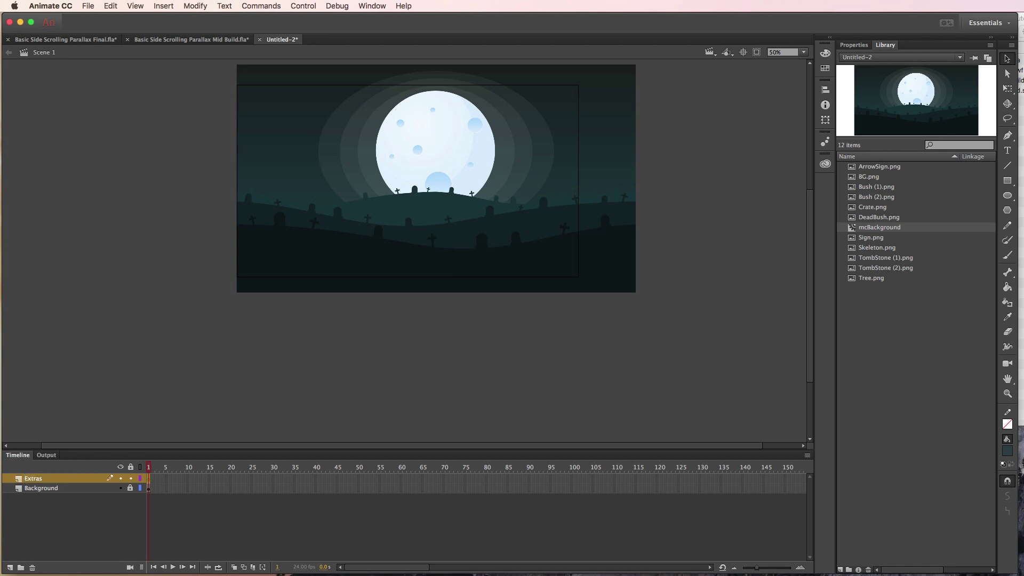
- Paste the cut objects in place on the Extras layer and spread the tree, tombstones and skeleton out below the background
left_click(110, 6)
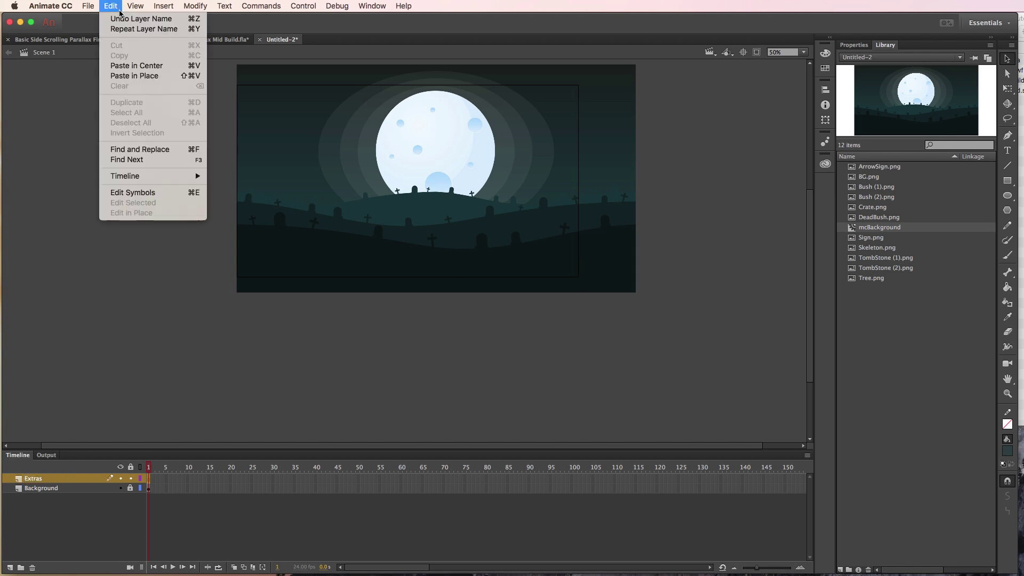
left_click(133, 76)
left_click_drag(418, 269, 584, 373)
left_click_drag(285, 356, 392, 360)
left_click_drag(315, 351, 440, 353)
left_click_drag(293, 352, 489, 356)
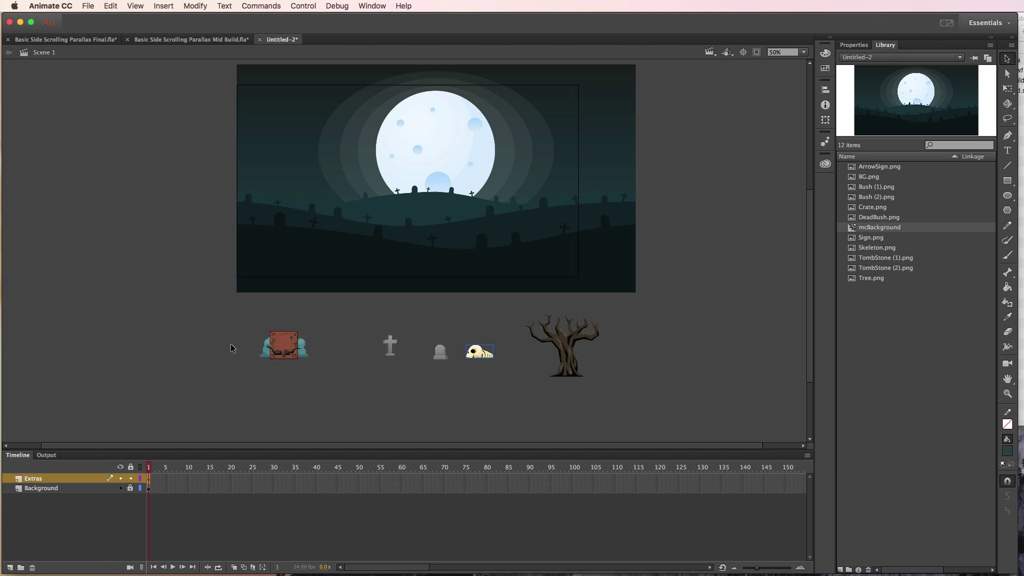
- Separate the crate, signs and bushes below the background, and place a copy of the large bush on the stage's lower left area
left_click_drag(295, 334, 367, 334)
left_click_drag(291, 350, 262, 317)
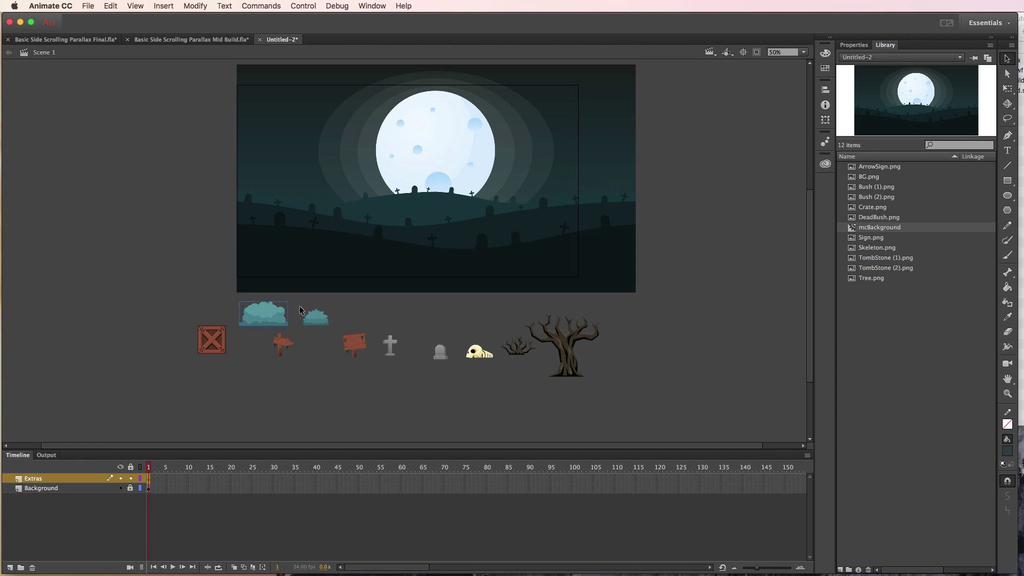
left_click_drag(281, 319, 311, 266)
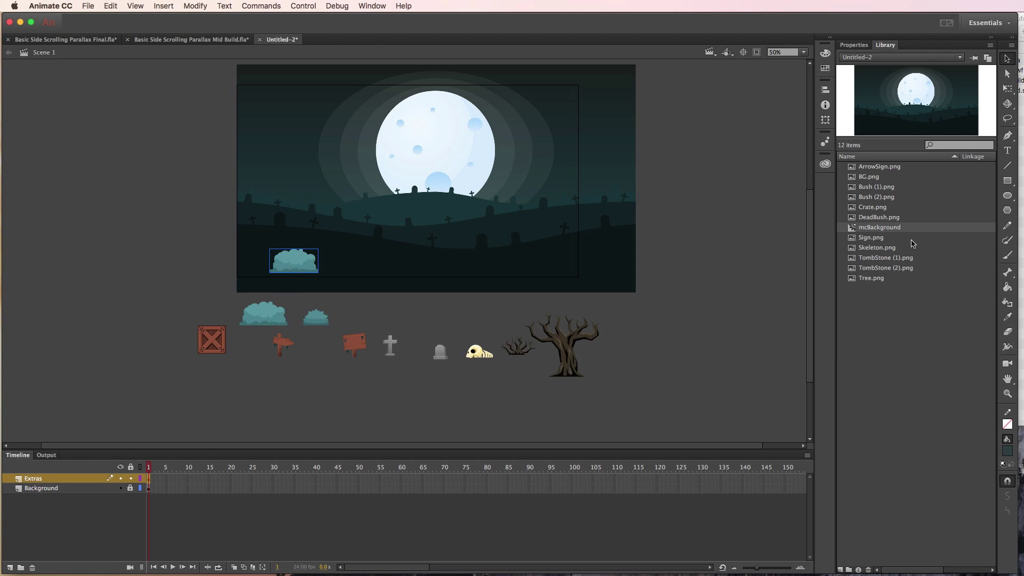
- Bring the images from Bone (1).png through Tile (16).png in Finder's Tiles folder onto the Animate stage
left_click(1021, 218)
left_click(929, 265)
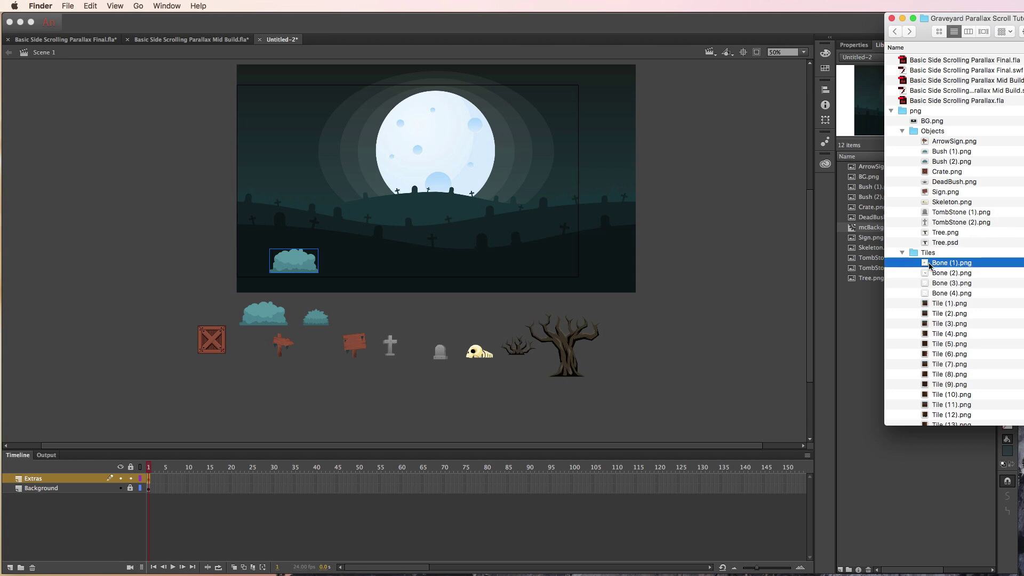
scroll(929, 265, "down", 3)
left_click(934, 382, "shift")
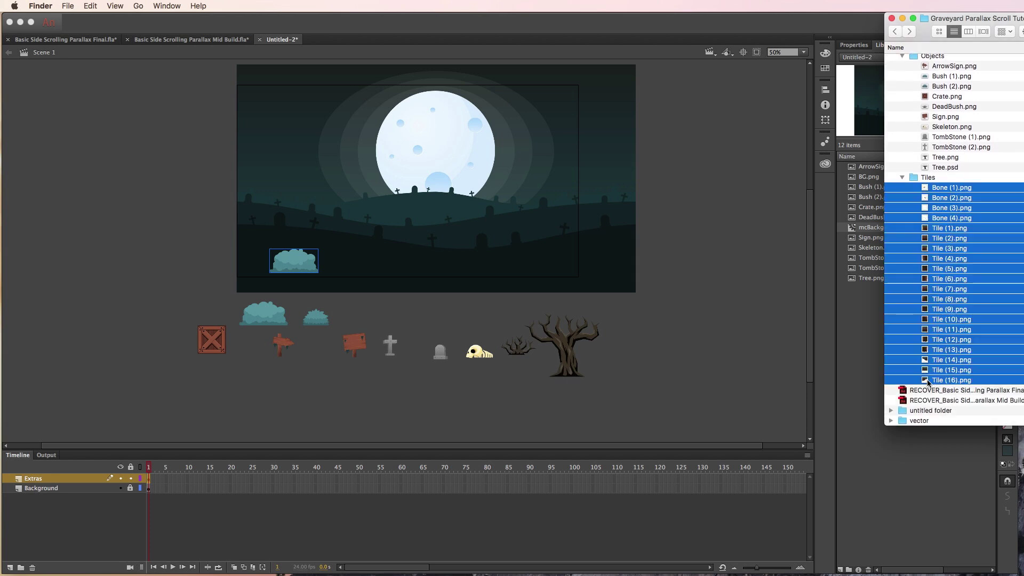
left_click_drag(934, 381, 709, 334)
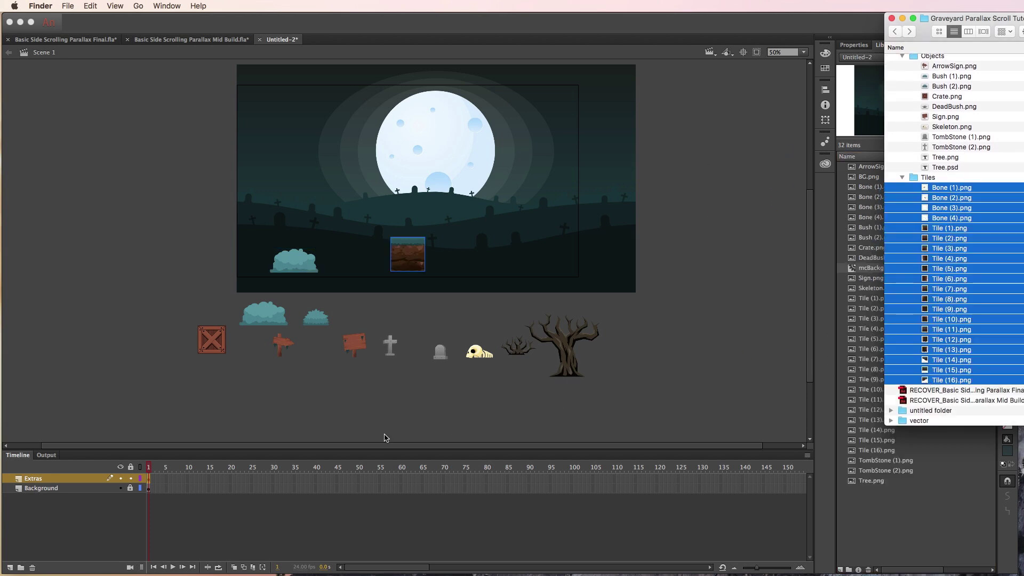
- Move the tile stack below the other objects and assemble a floating platform from its three grass-topped ledge tiles
left_click(435, 307)
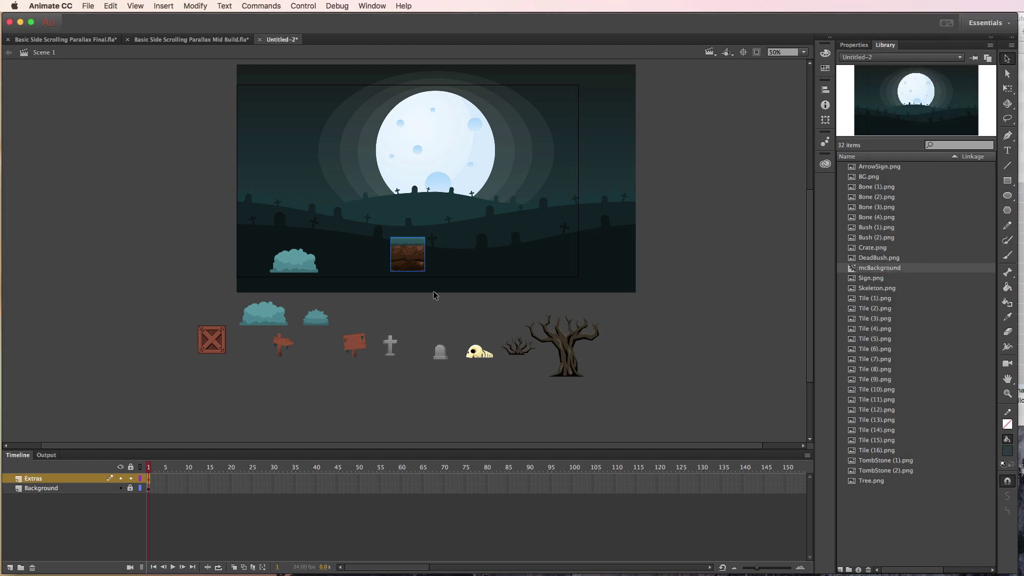
left_click_drag(419, 261, 307, 421)
scroll(411, 405, "down", 5)
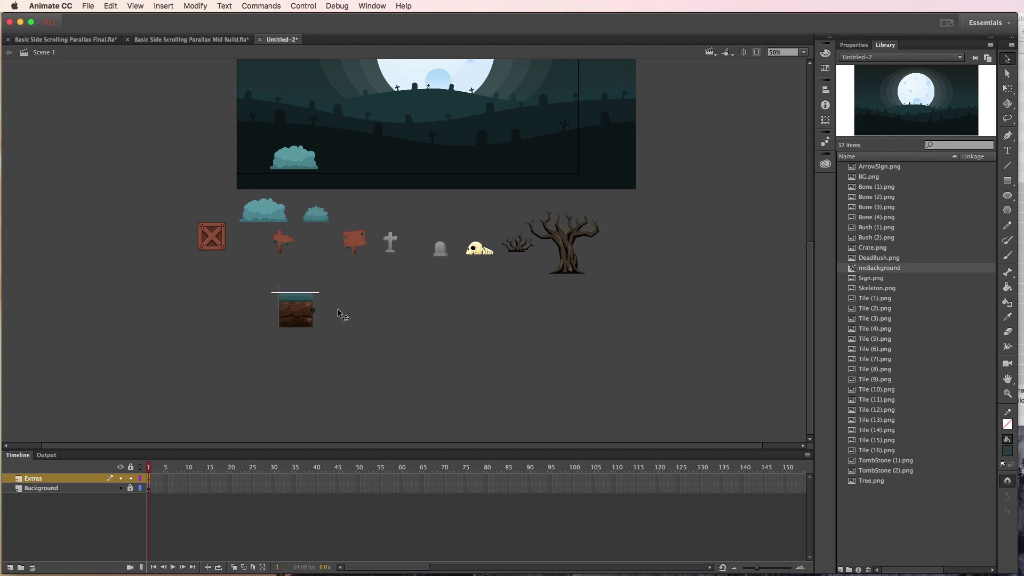
left_click_drag(337, 308, 439, 303)
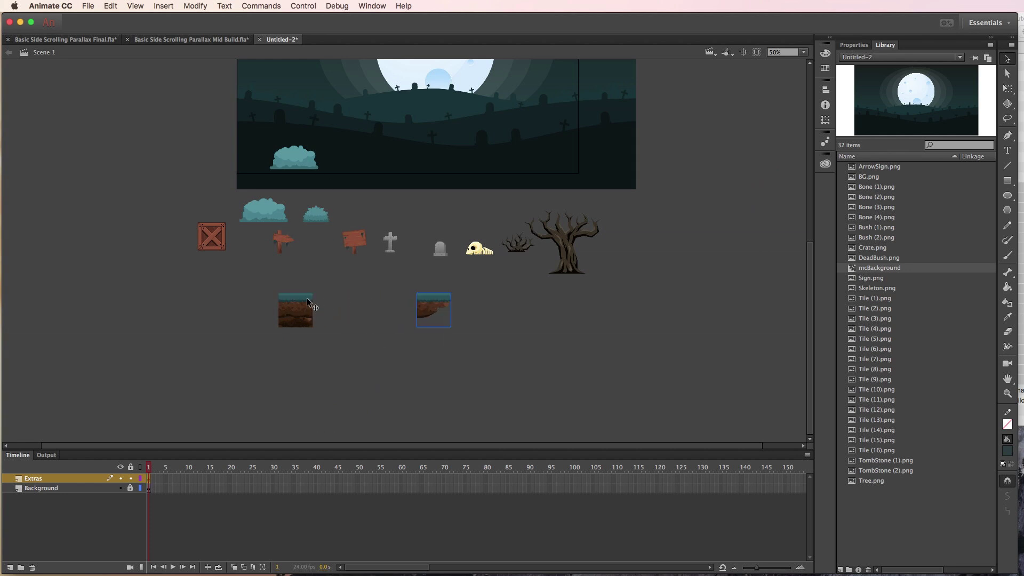
left_click_drag(307, 302, 404, 304)
left_click(301, 307)
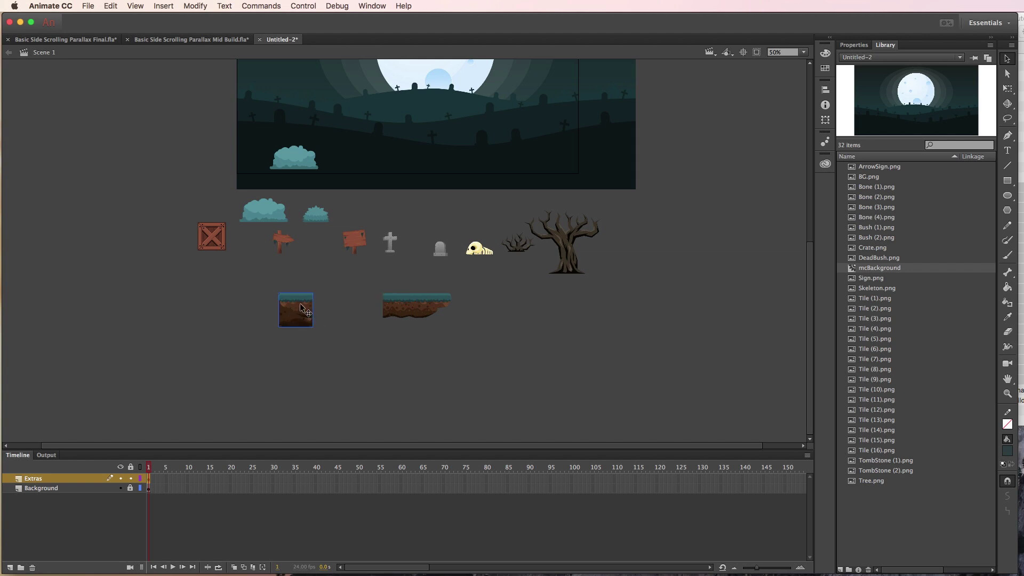
left_click_drag(301, 307, 371, 307)
left_click(339, 323)
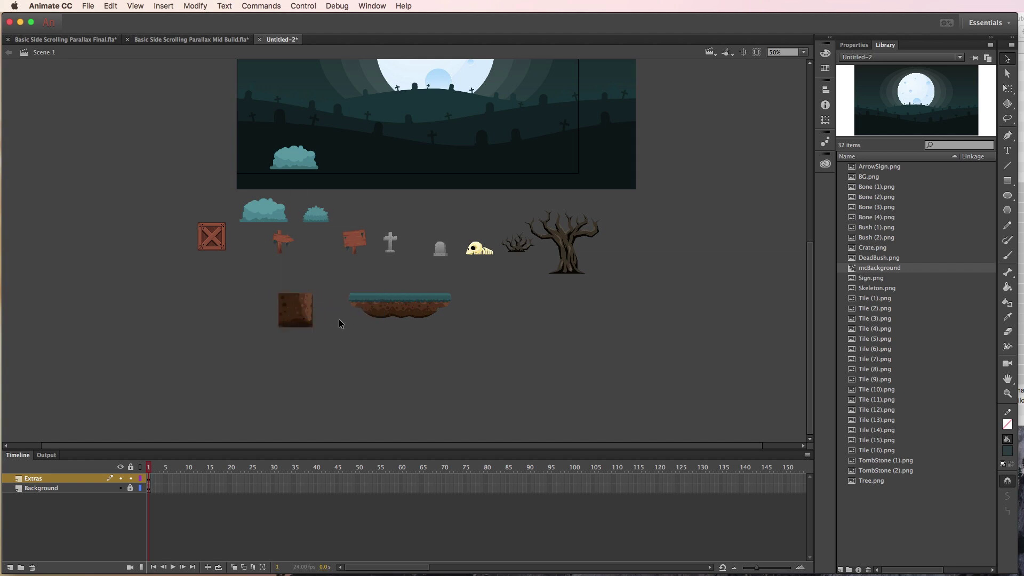
- Move two rounded-bottom dirt tiles and one grass-topped tile off the stack into the free space below the platform
left_click_drag(297, 319, 283, 363)
left_click_drag(237, 331, 365, 373)
left_click_drag(303, 315, 484, 353)
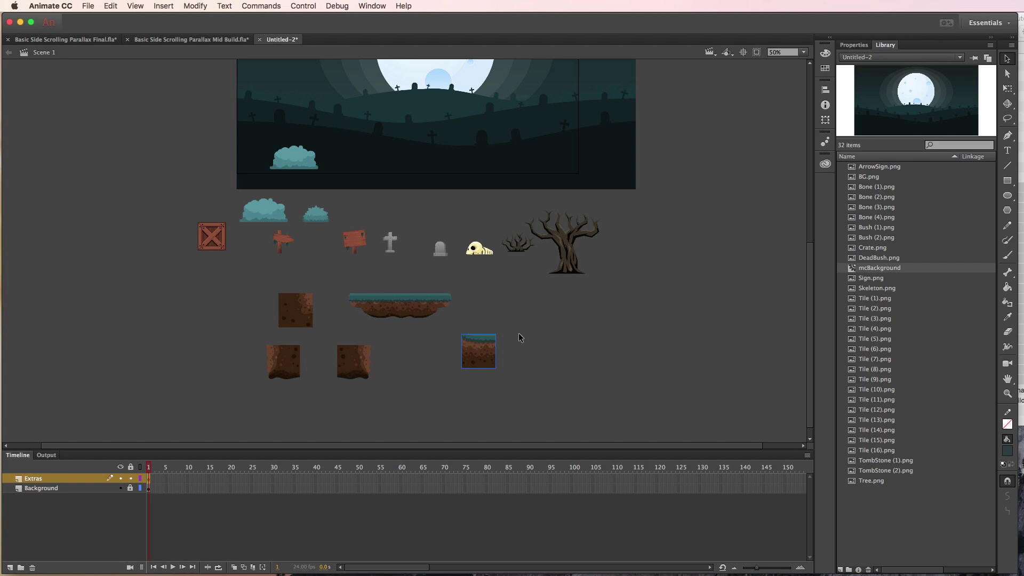
left_click_drag(526, 347, 544, 432)
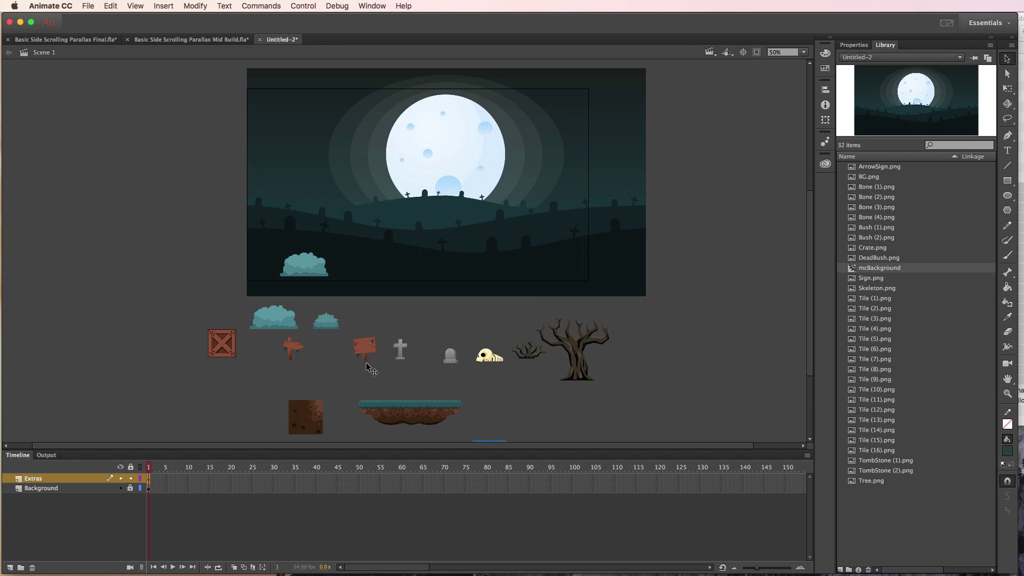
scroll(376, 362, "down", 5)
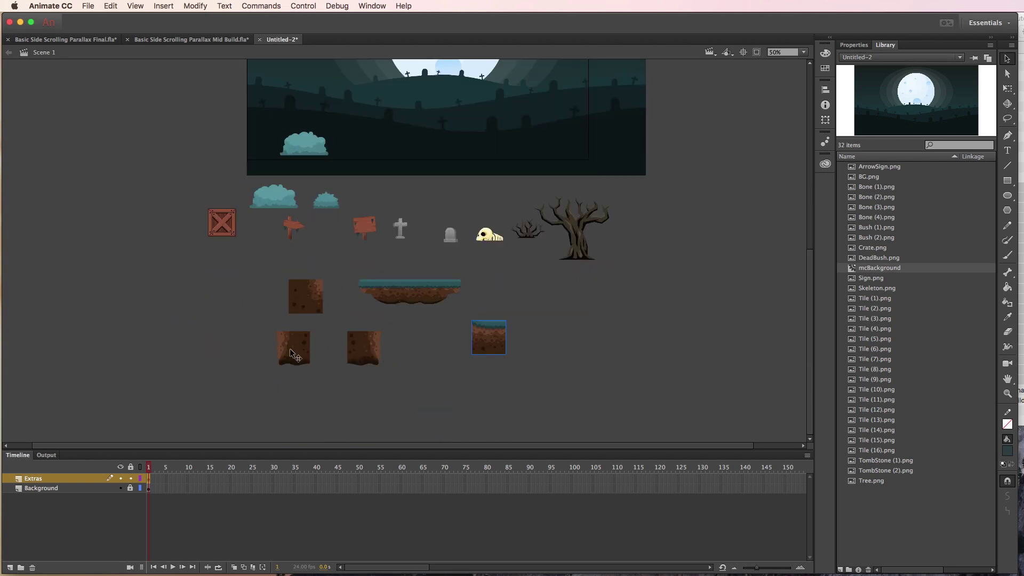
scroll(370, 250, "up", 1)
scroll(370, 250, "up", 4)
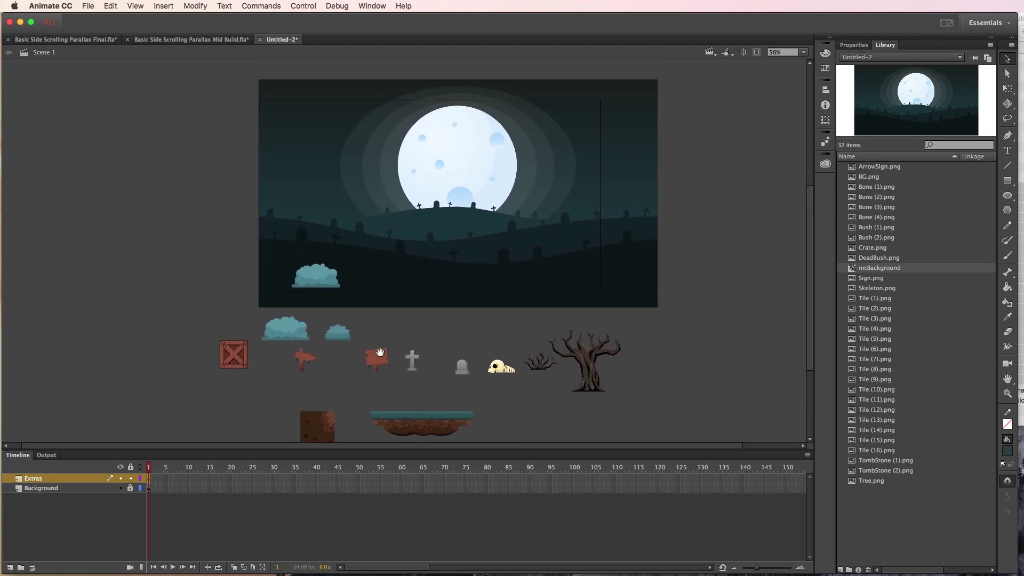
scroll(347, 390, "down", 5)
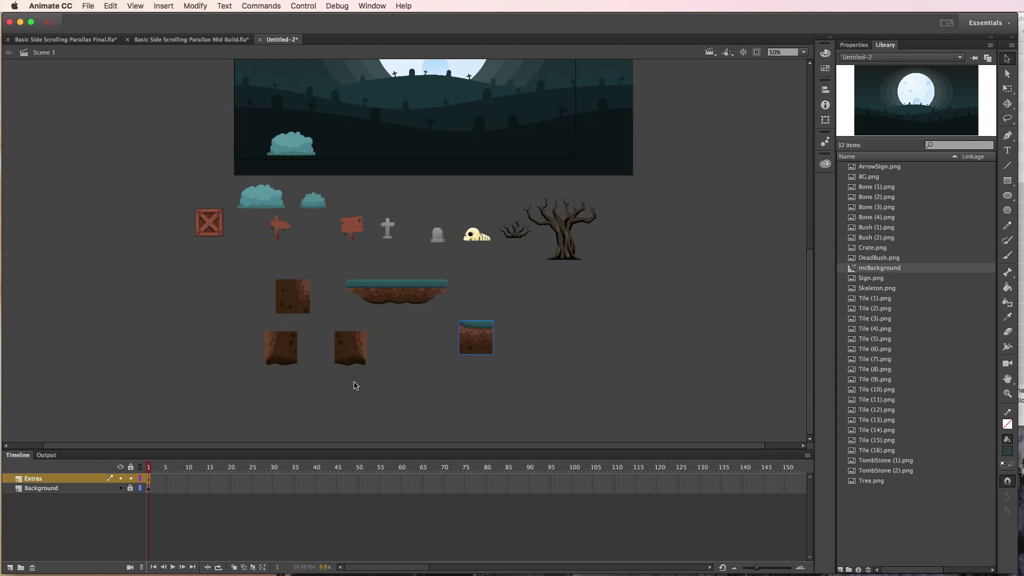
- In Basic Side Scrolling Parallax Mid Build.fla, show the Running Ground layer and unlock it together with the Extras layer
scroll(371, 209, "up", 5)
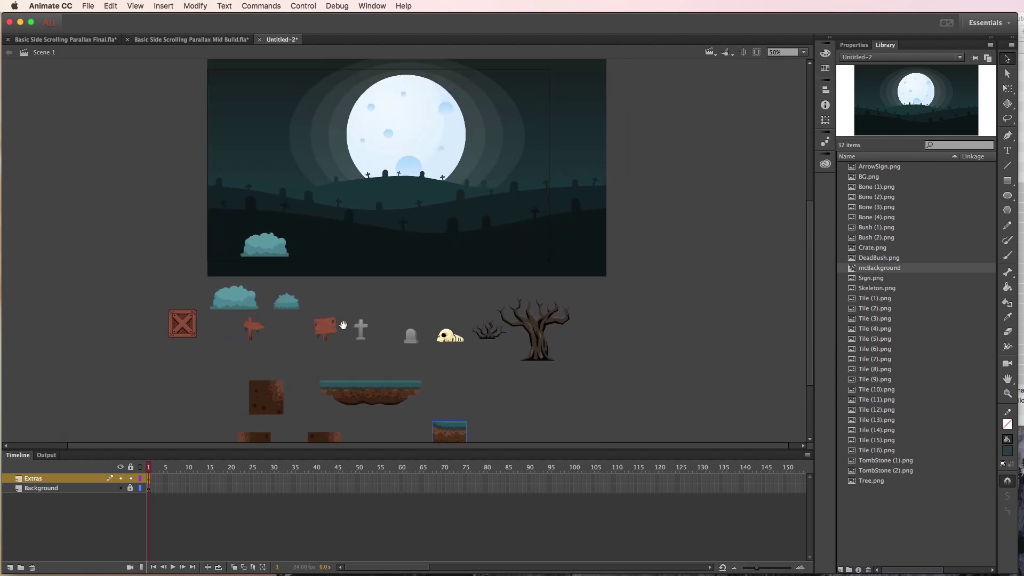
left_click(163, 41)
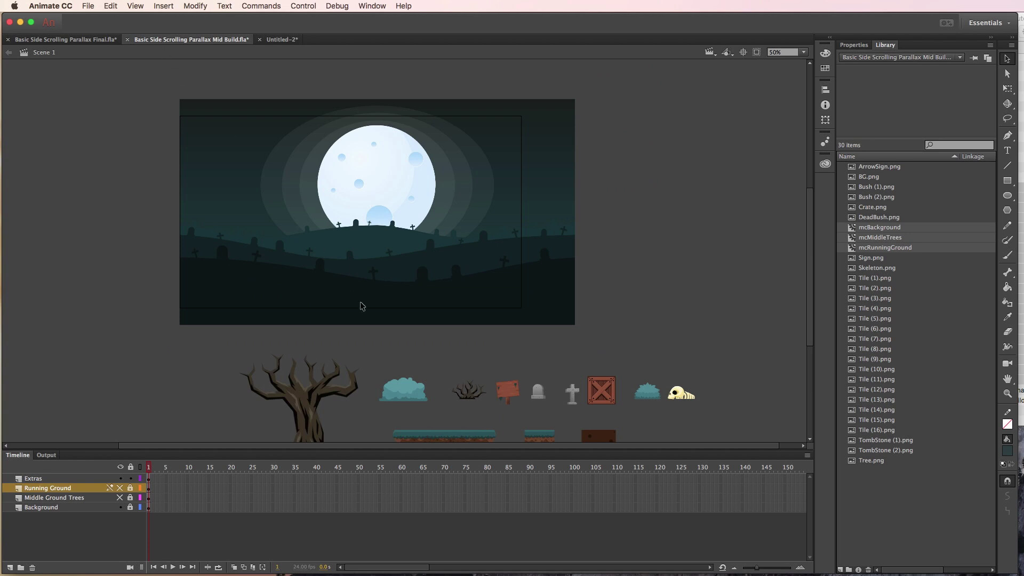
left_click(120, 488)
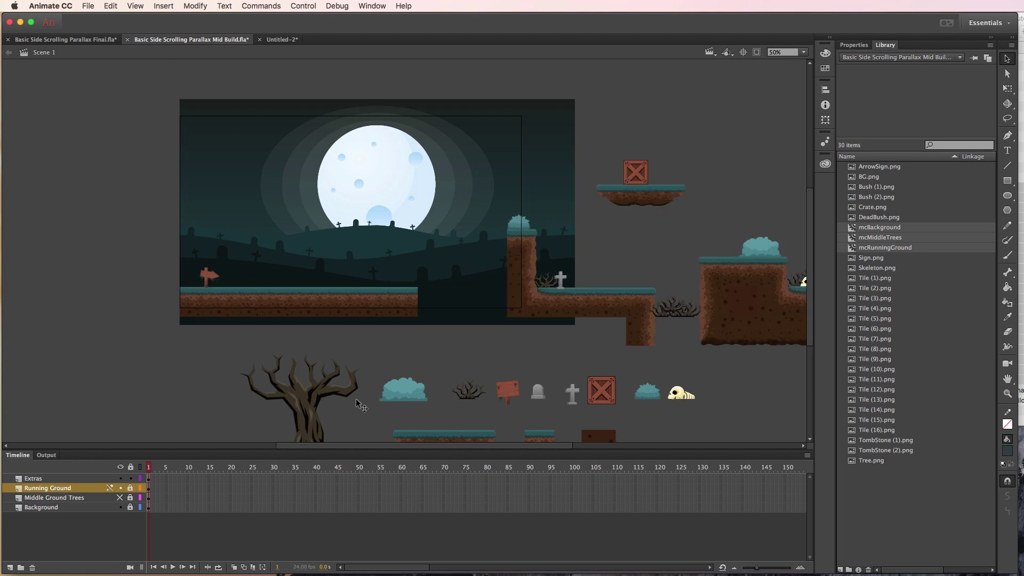
left_click_drag(621, 334, 574, 304)
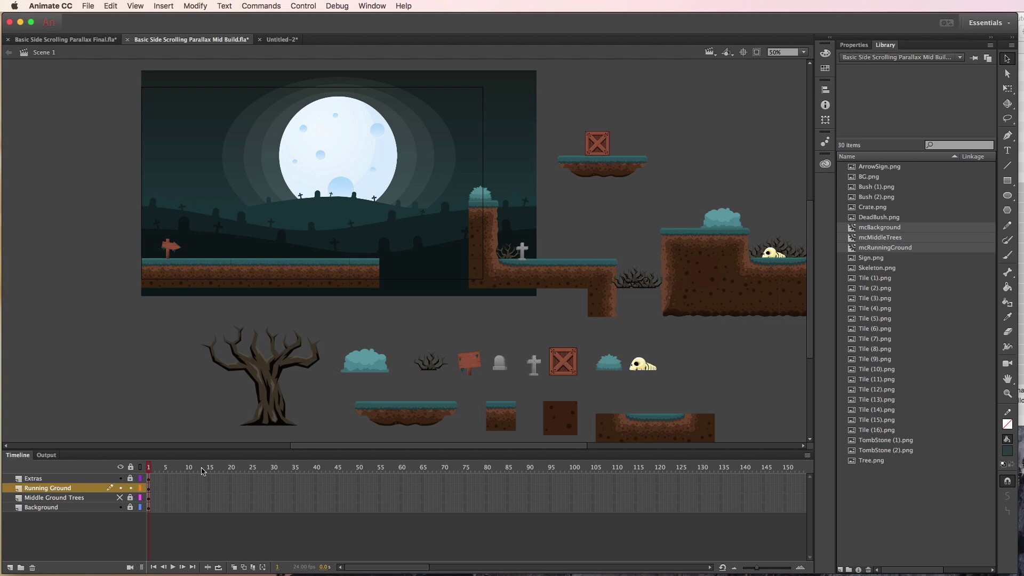
left_click(131, 478)
left_click_drag(648, 392, 593, 288)
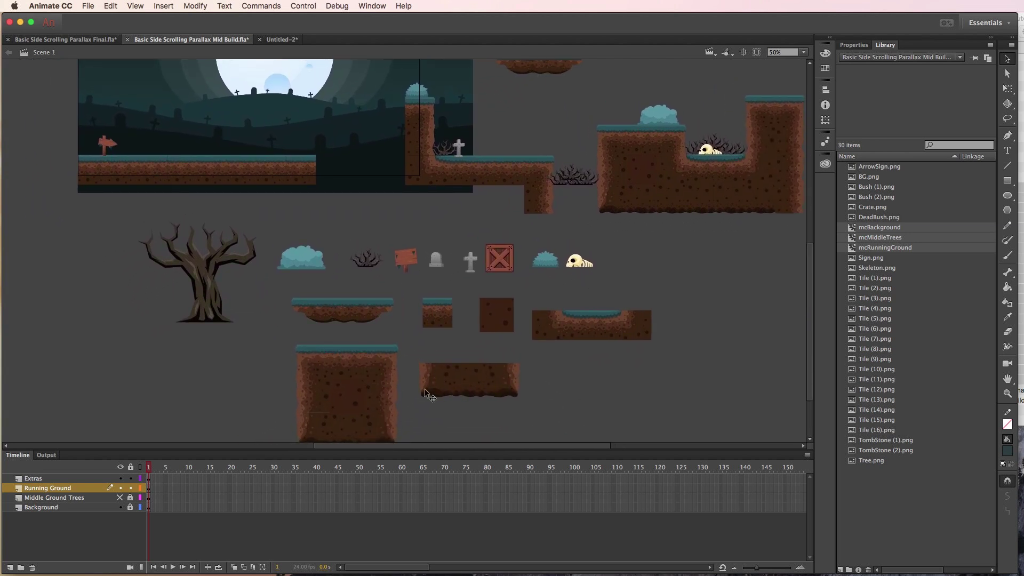
left_click_drag(350, 352, 338, 171)
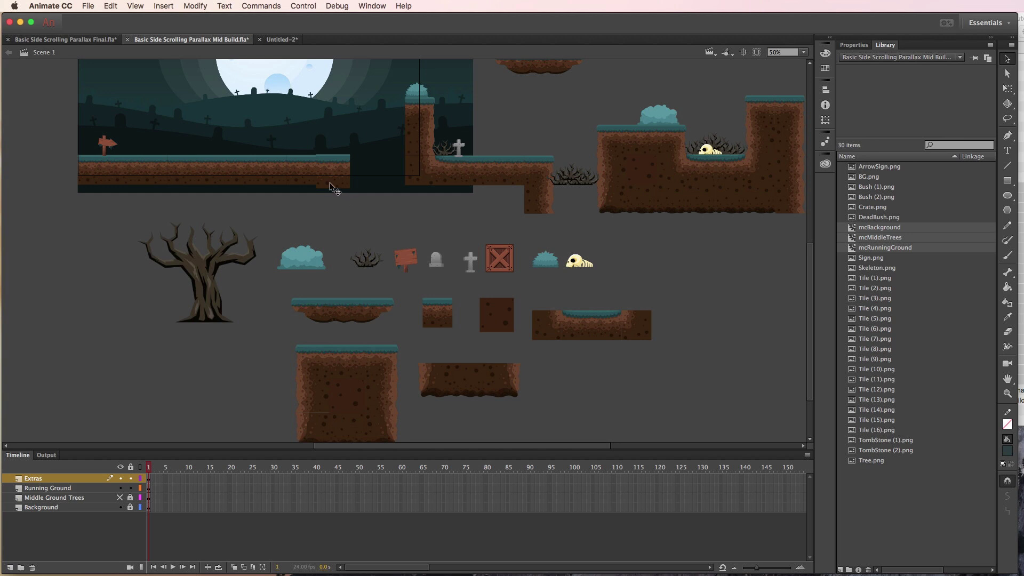
left_click(348, 186)
key("Delete")
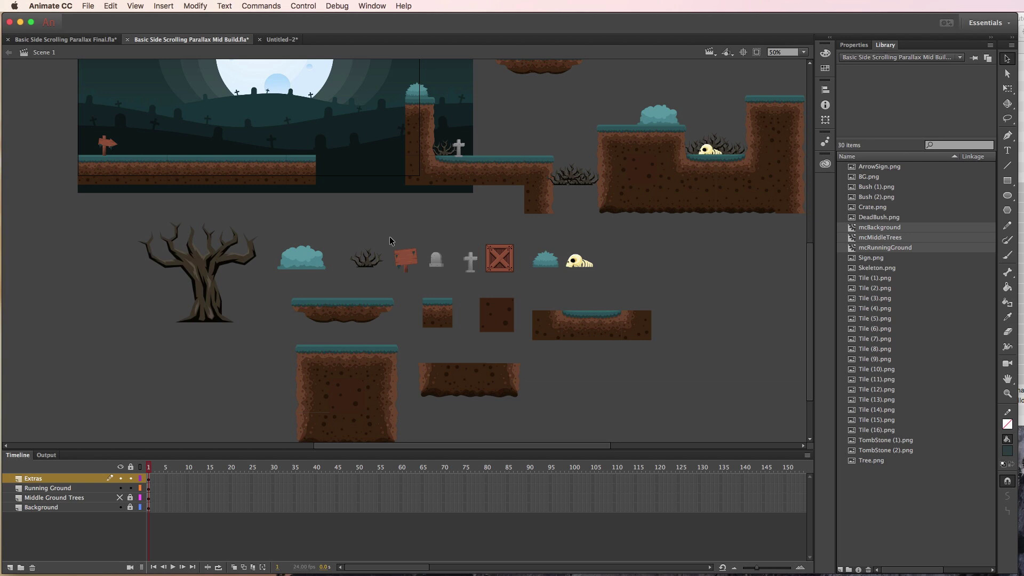
- Place a copy of the single grass-topped tile flush against the open end of the running ground
left_click(449, 322)
left_click_drag(450, 323, 336, 173)
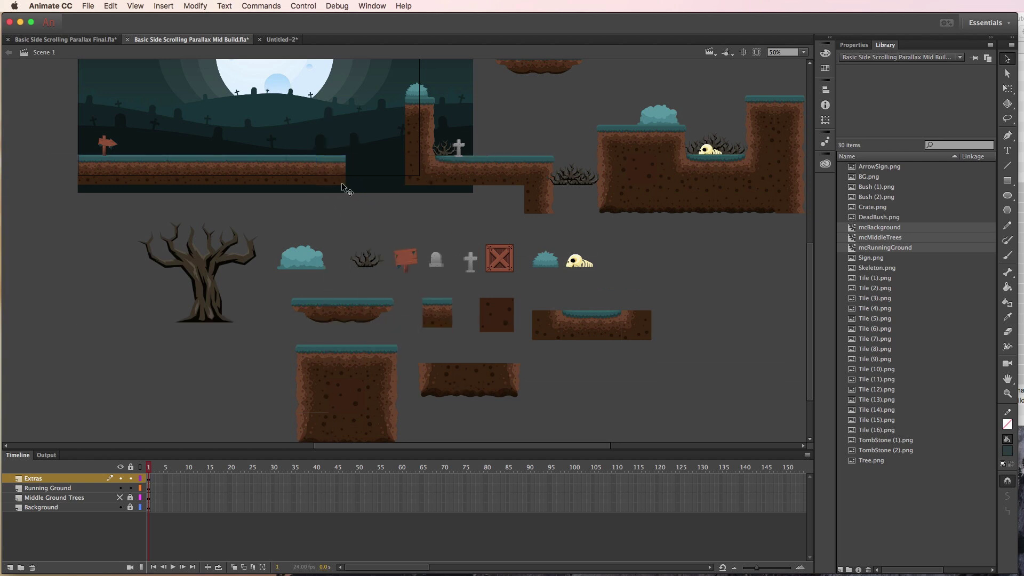
key("super+equal")
key("super+equal")
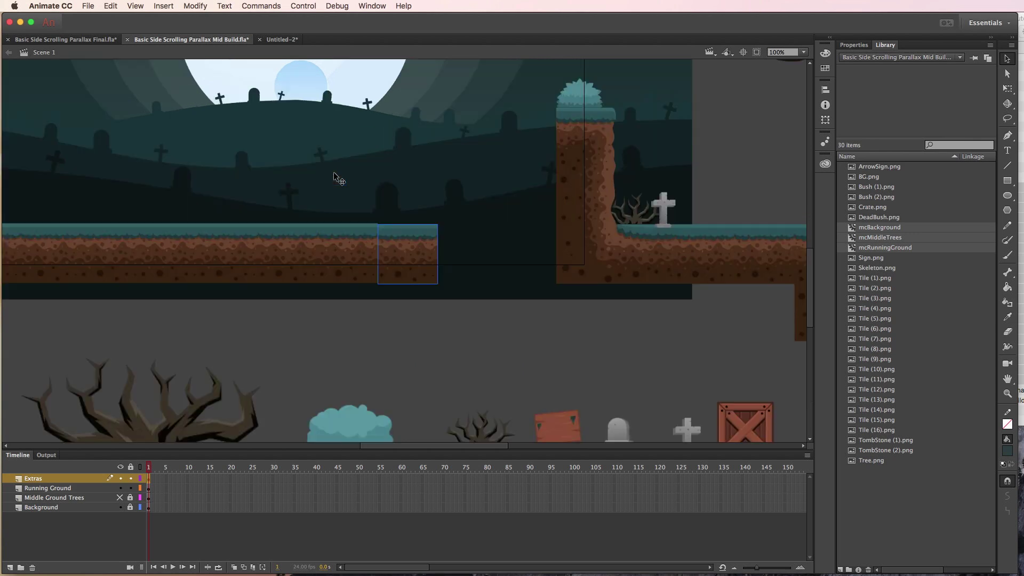
mouse_move(379, 219)
left_mouse_down()
mouse_move(407, 281)
mouse_move(382, 230)
left_mouse_up()
left_click(420, 354)
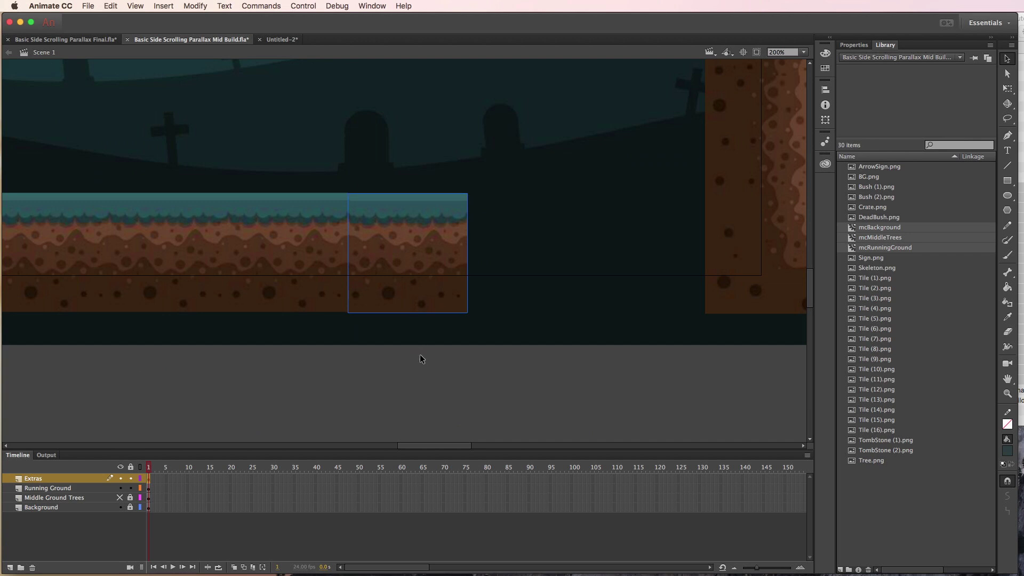
- Extend the ground with another copy of the grass-topped tile, and remove the extra copy touching the cliff
left_click(434, 301)
left_click_drag(411, 238, 619, 242)
left_click_drag(628, 242, 637, 242)
left_click(715, 349)
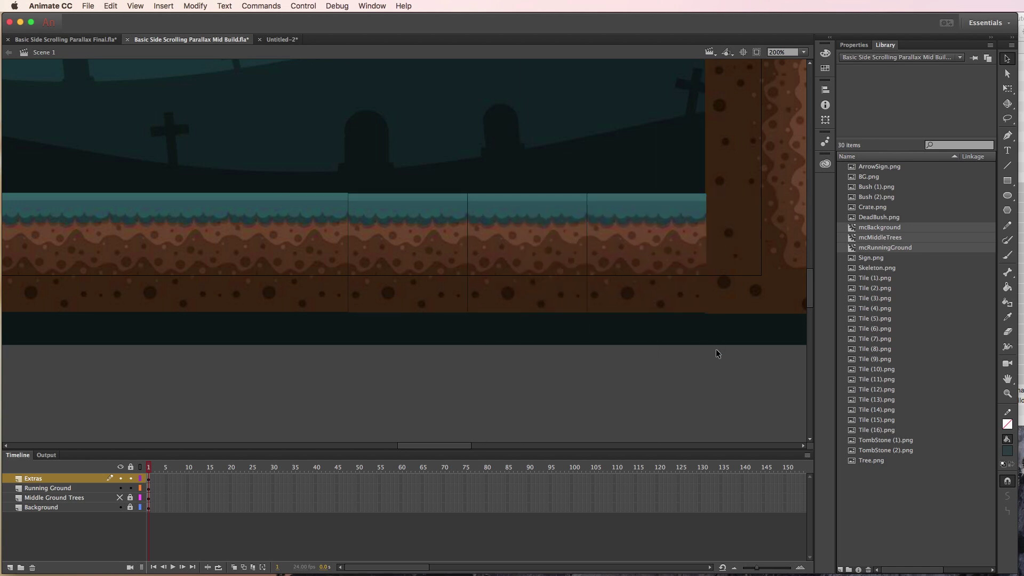
left_click(660, 240)
key("Delete")
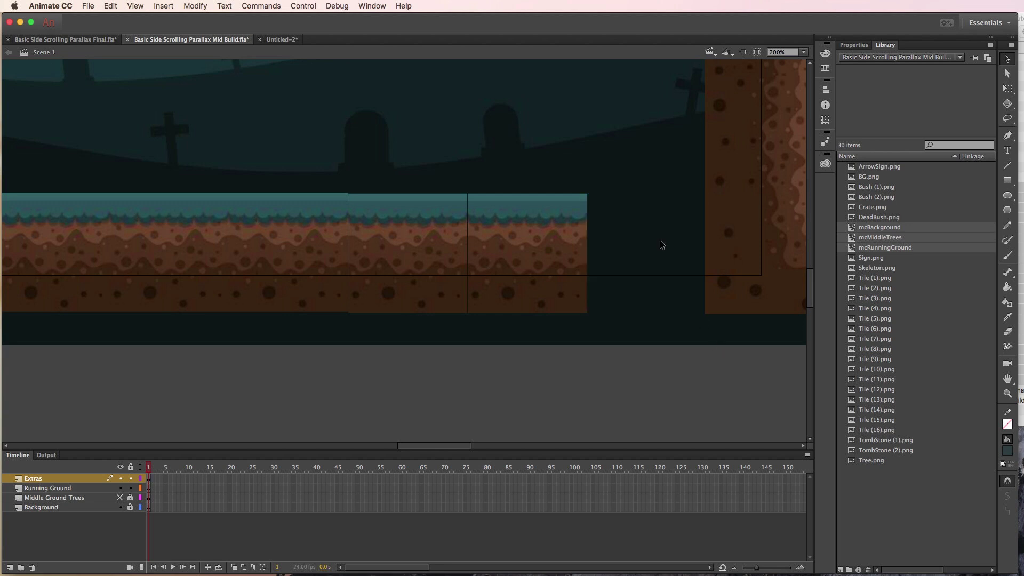
- Fill the remaining gap before the cliff with a copy of the inner-corner dirt tile from the end of the dip assembly
key("super+1")
left_click_drag(656, 324, 285, 80)
left_click(660, 306)
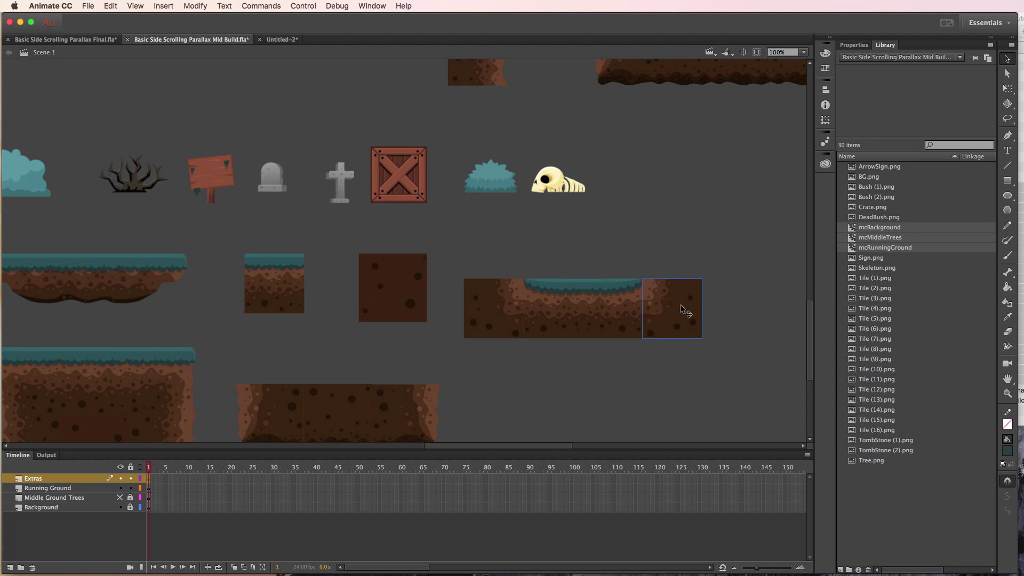
left_click_drag(681, 305, 299, 112)
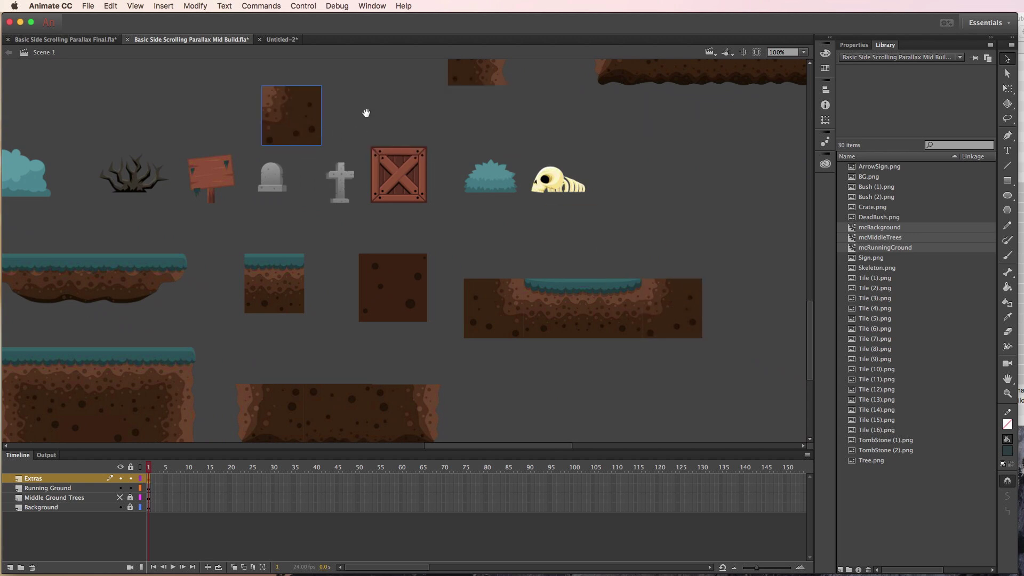
left_click_drag(366, 112, 629, 338)
left_click_drag(562, 347, 454, 235)
left_click(447, 335)
- Copy the large block's upper-left grass corner and the edge tile below it onto the cliff's open side above the inner-corner tile
left_click_drag(448, 335, 499, 38)
left_click_drag(271, 326, 350, 403)
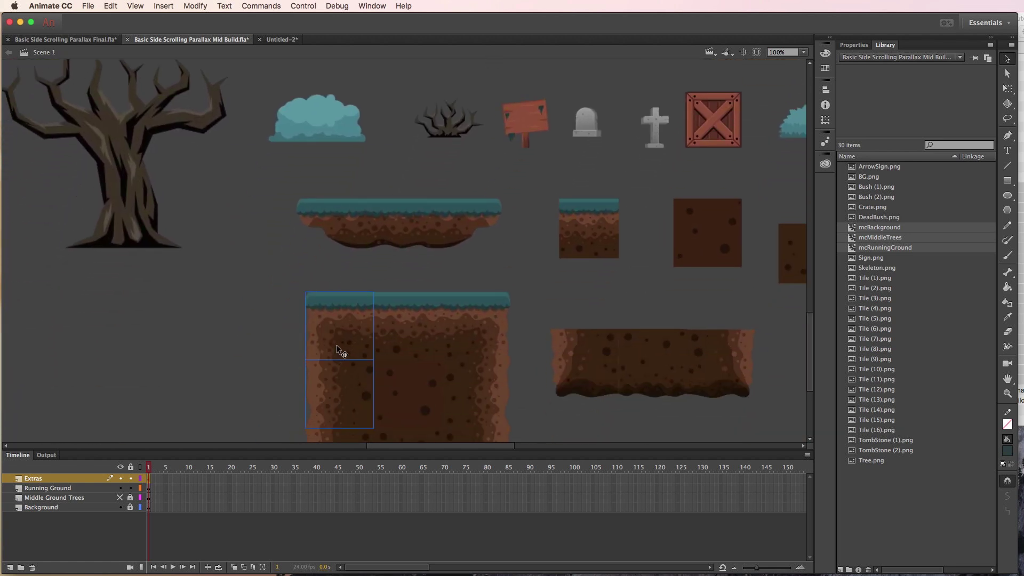
left_click_drag(355, 299, 418, 70)
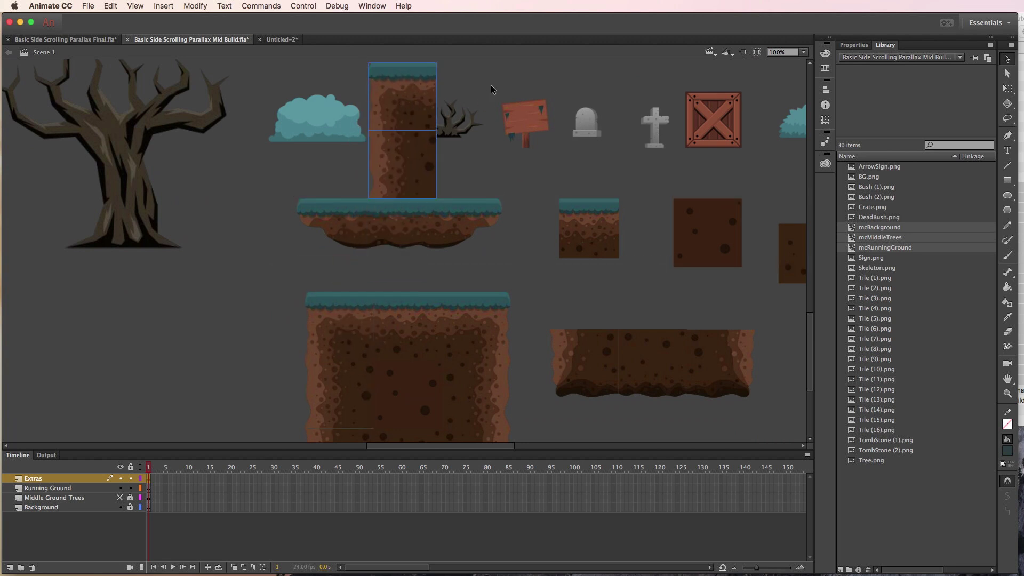
left_click_drag(498, 125, 485, 392)
left_click_drag(369, 335, 495, 96)
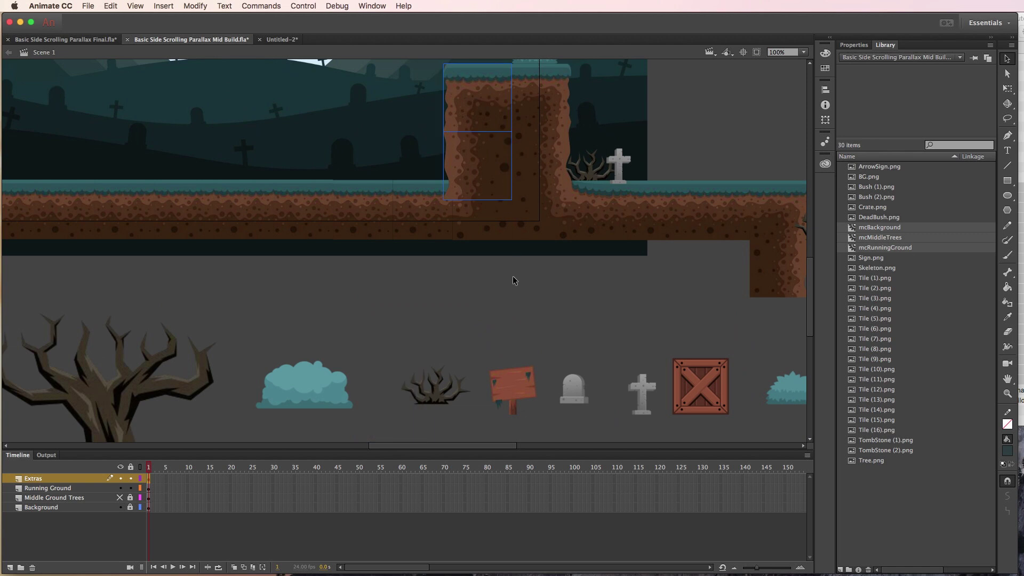
scroll(542, 288, "up", 3)
left_click(451, 176)
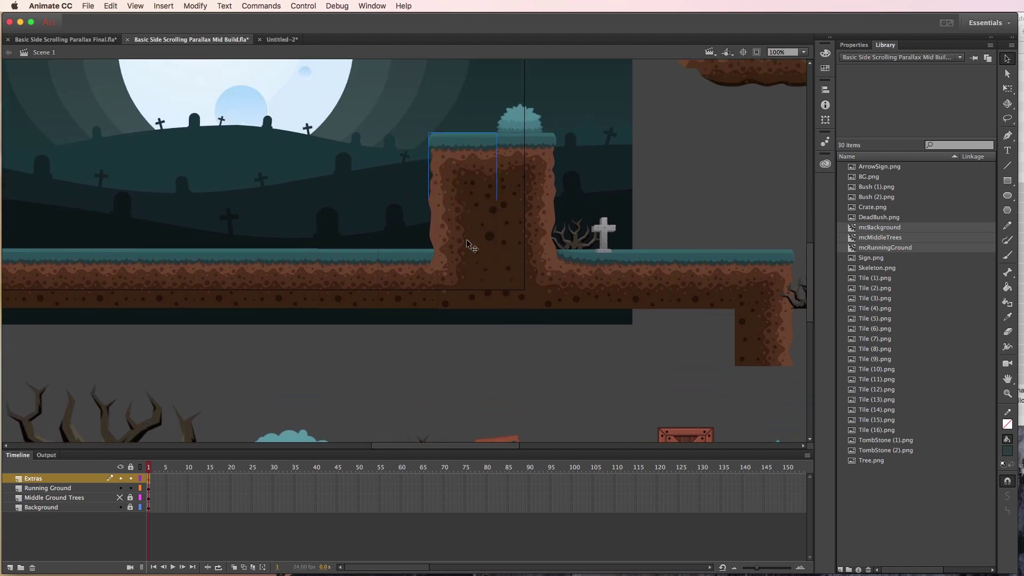
left_click(466, 238, "shift")
left_click(511, 340)
scroll(453, 263, "up", 1)
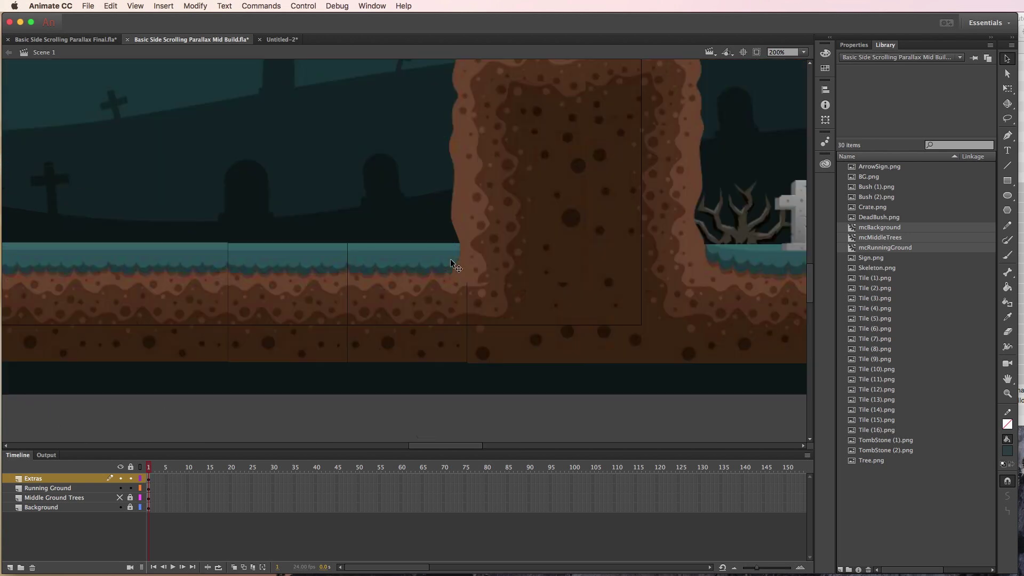
scroll(453, 263, "down", 2)
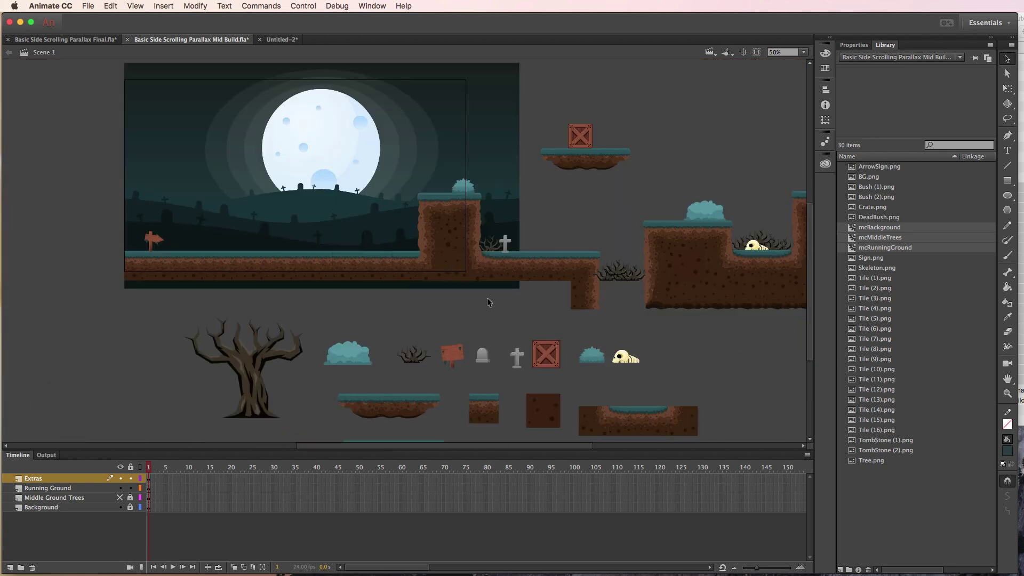
- Move the newly placed ground and cliff tiles from the Extras layer to the Running Ground layer, keeping their exact position
left_click_drag(487, 299, 401, 323)
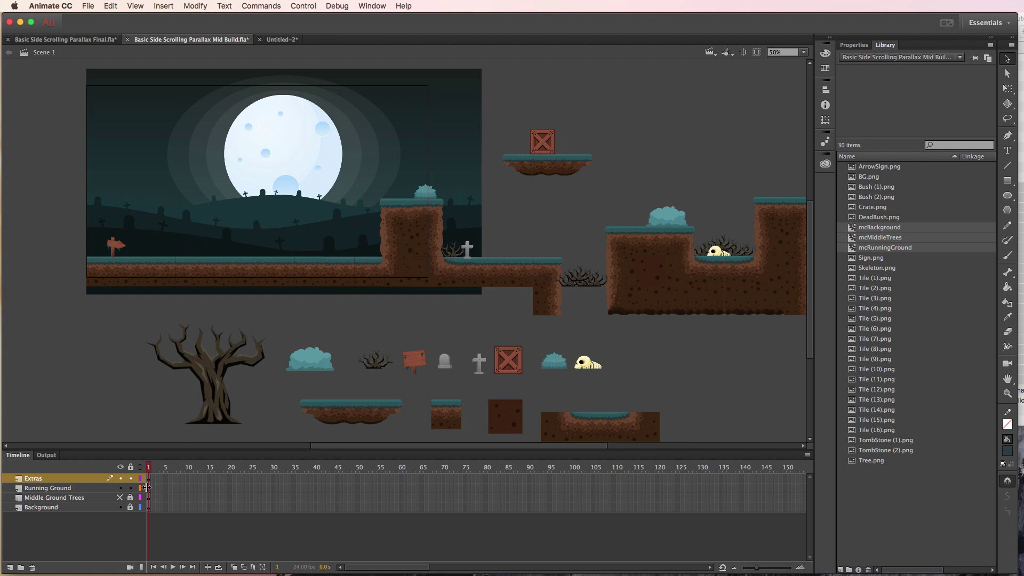
left_click(121, 480)
left_click(121, 479)
left_click(121, 480)
left_click(120, 479)
left_click_drag(412, 309, 264, 194)
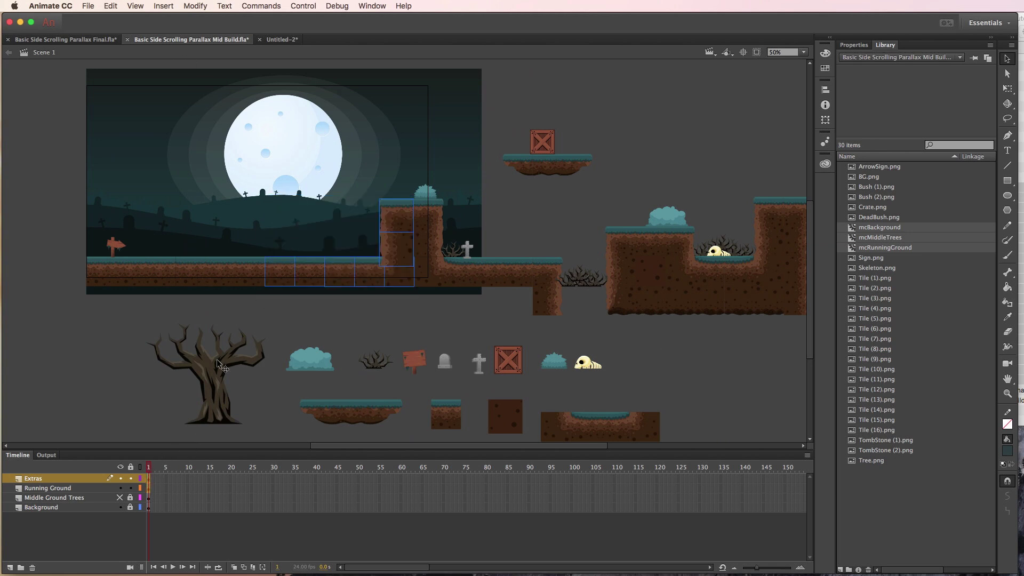
left_click(110, 7)
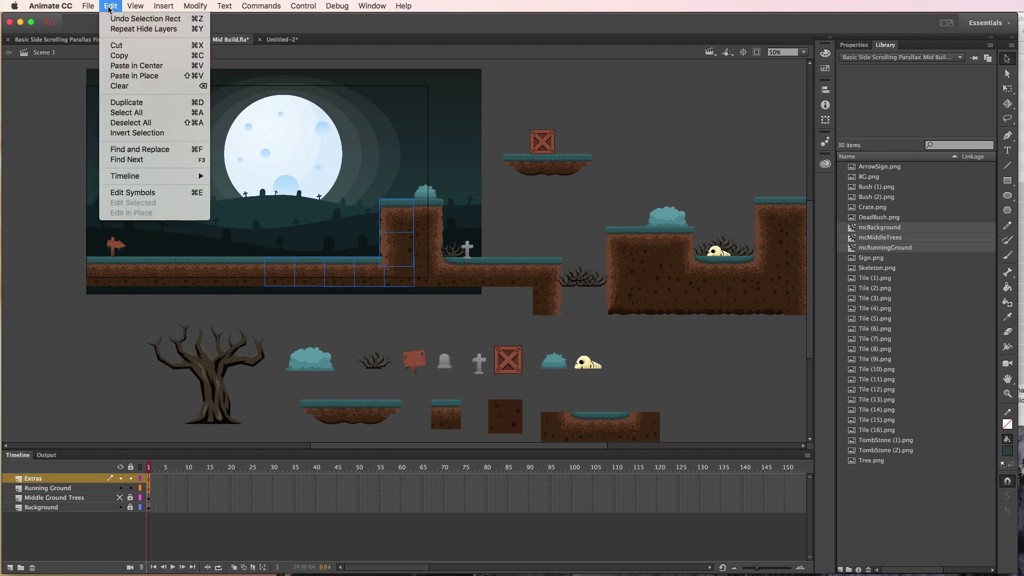
left_click(121, 47)
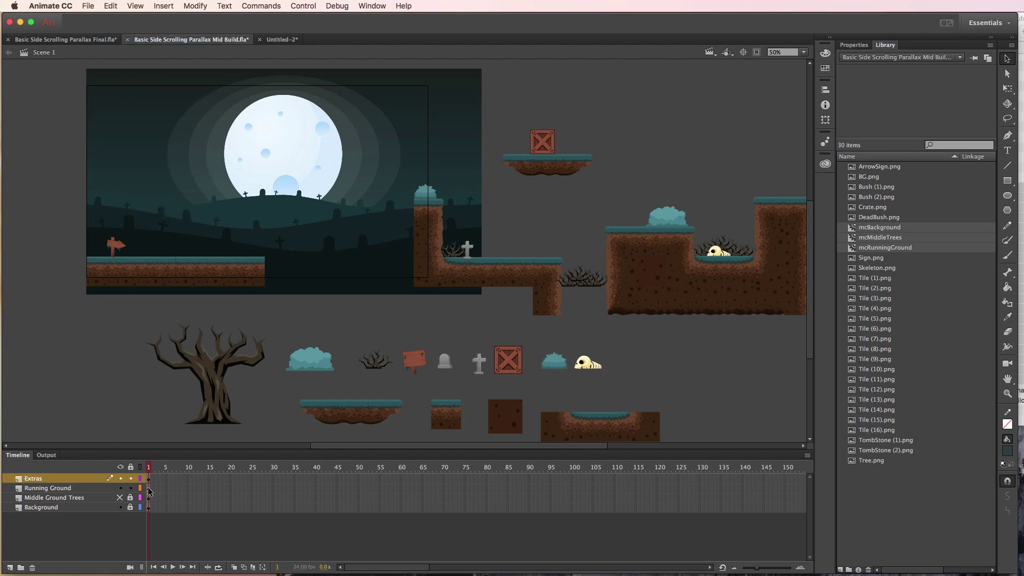
left_click(148, 489)
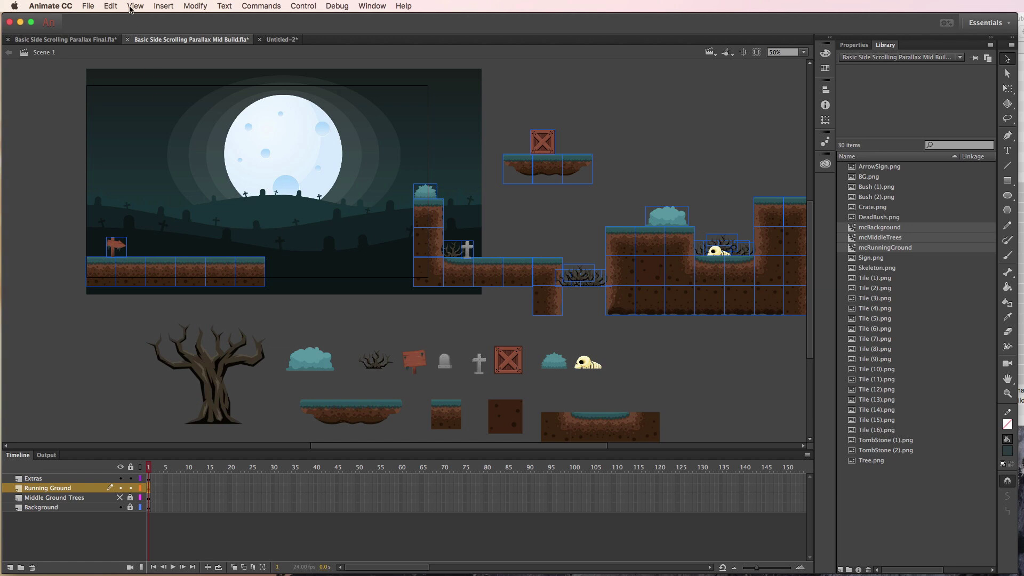
left_click(111, 6)
left_click(129, 76)
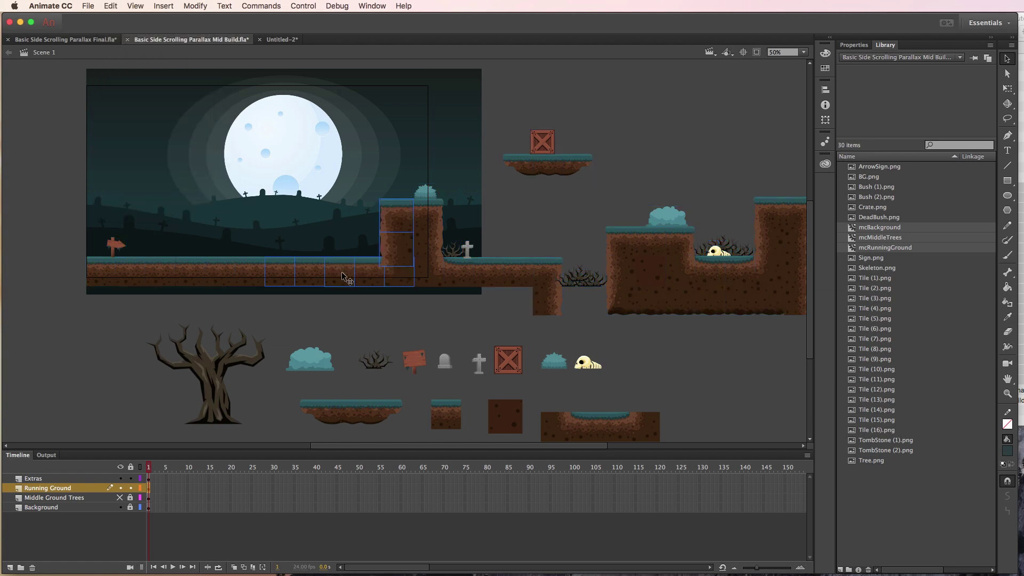
- Check the Running Ground layer's contents by toggling its visibility, and hide and lock the Extras layer
left_click(121, 488)
left_click(121, 488)
left_click(122, 489)
left_click(122, 489)
left_click(121, 480)
left_click(122, 480)
left_click(130, 478)
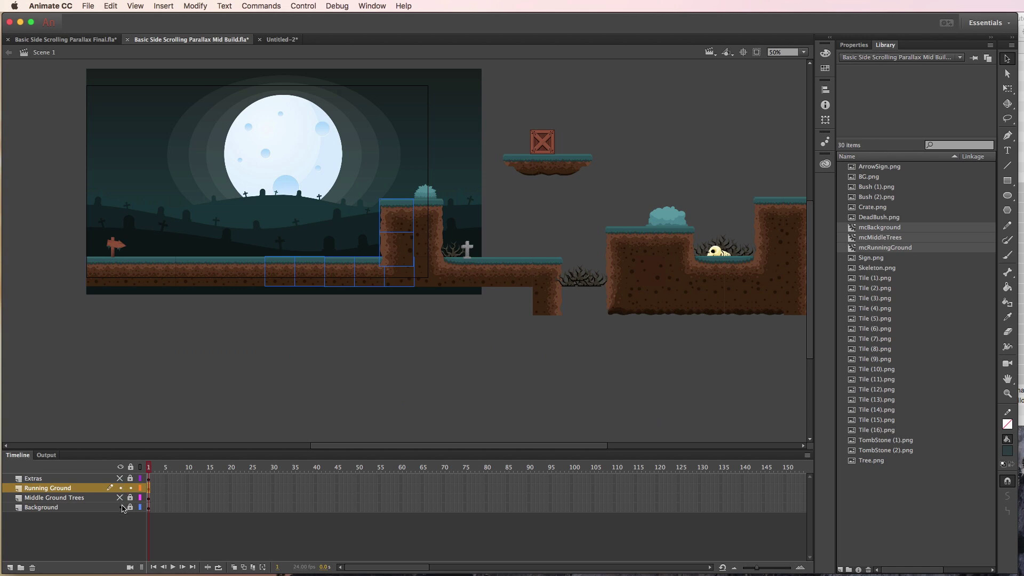
- Convert all ground tiles and props on the Running Ground layer into a Movie Clip symbol named mcRunningGround2
left_click(105, 509)
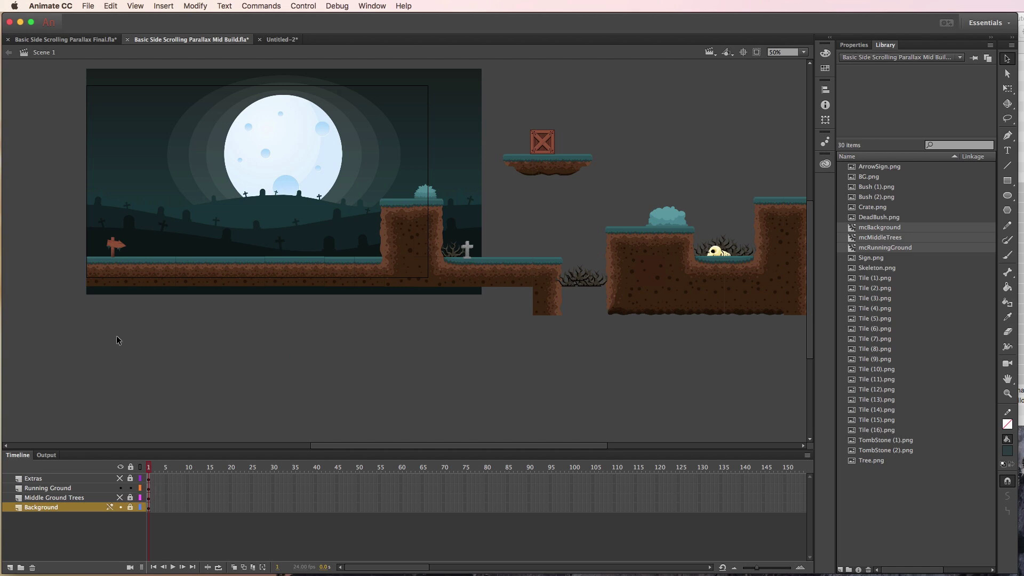
key("super+minus")
left_click_drag(423, 346, 288, 338)
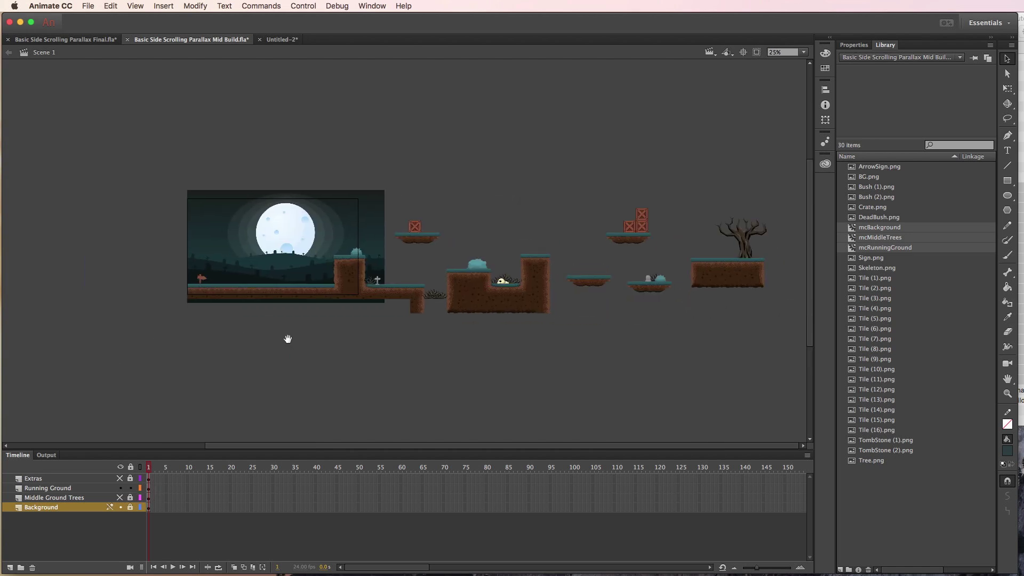
left_click_drag(139, 156, 760, 400)
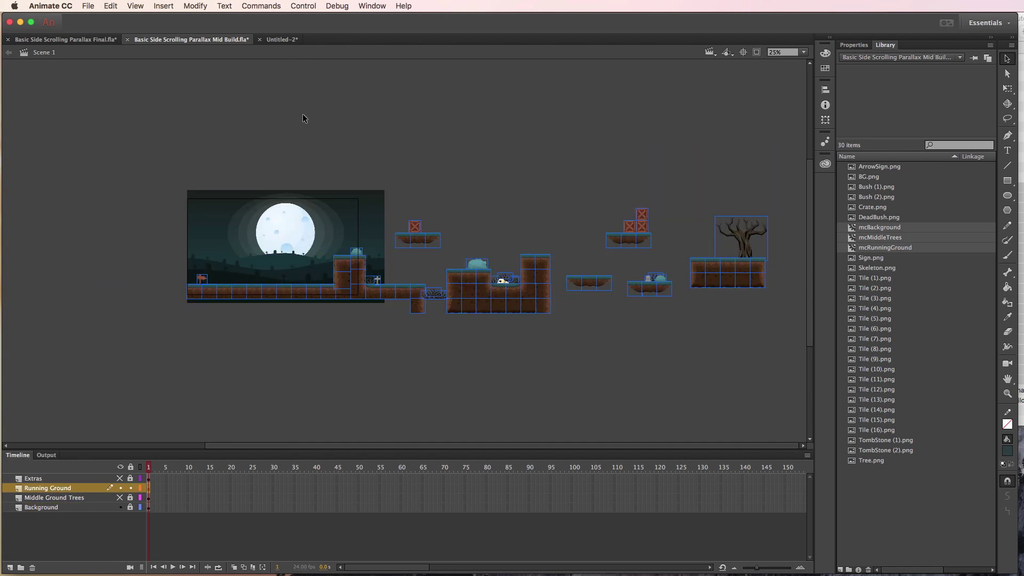
left_click_drag(117, 114, 790, 362)
left_click(466, 364)
left_click_drag(155, 118, 787, 364)
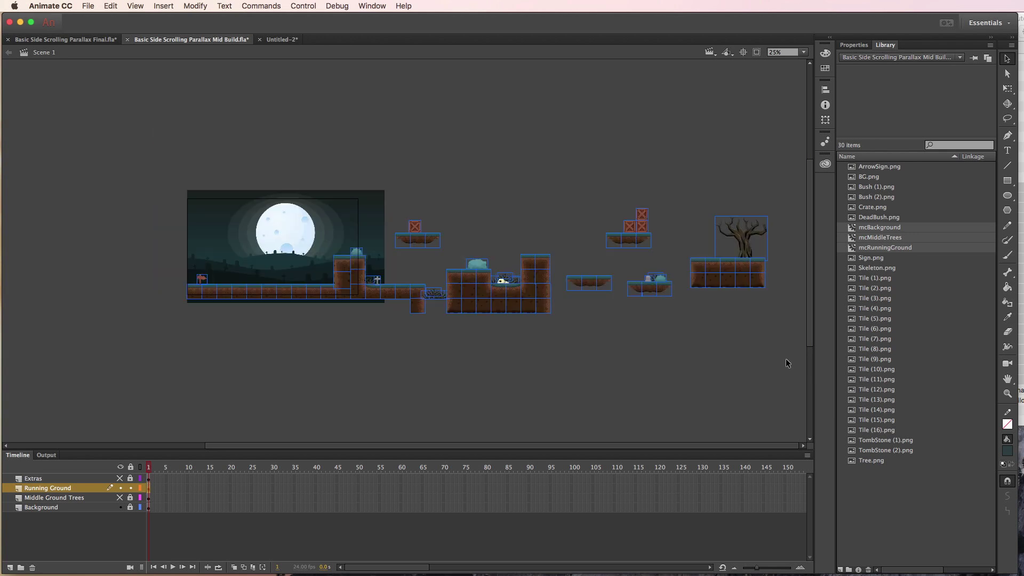
left_click(195, 6)
left_click(214, 36)
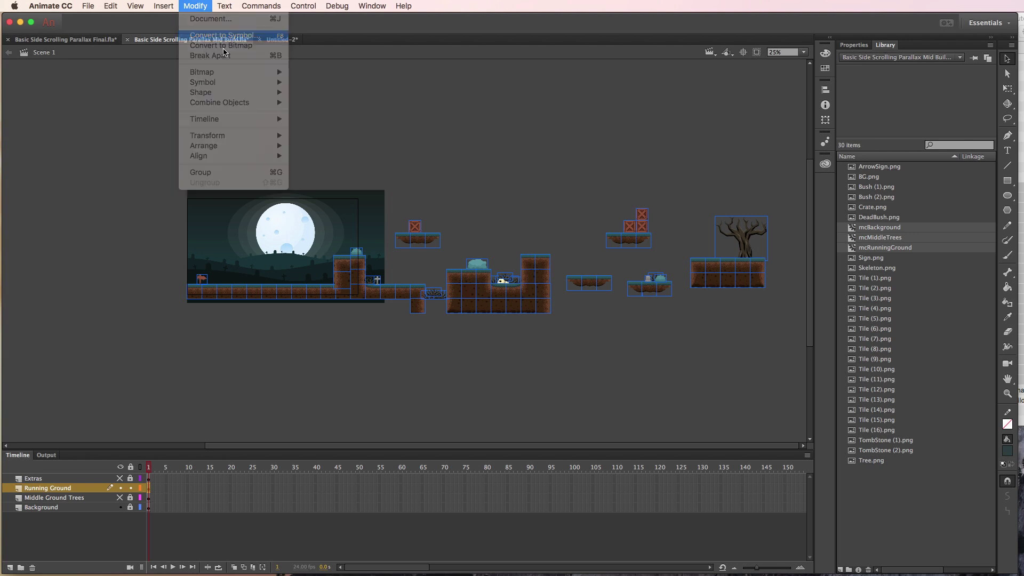
type("mcRunningGround2")
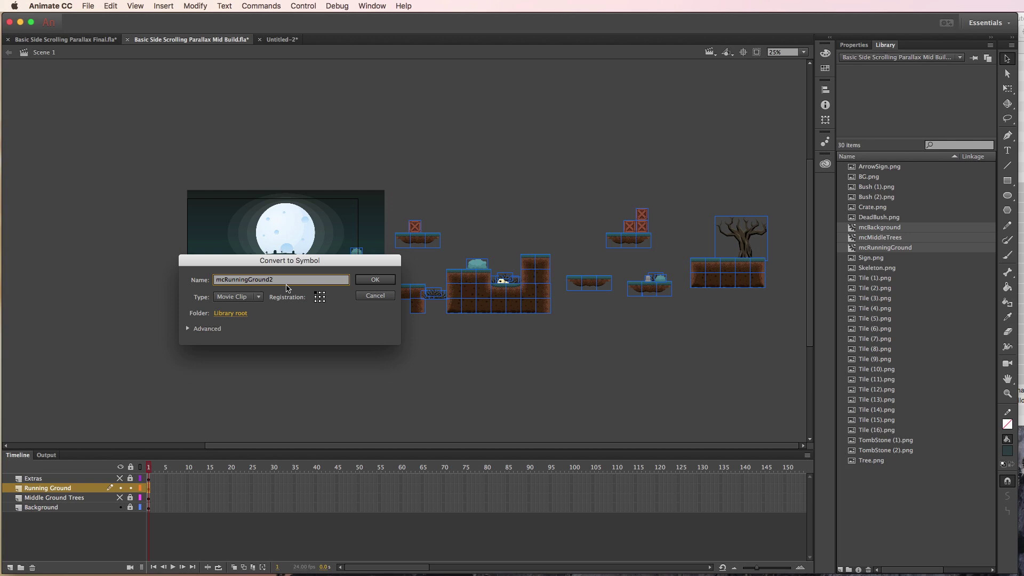
left_click(381, 279)
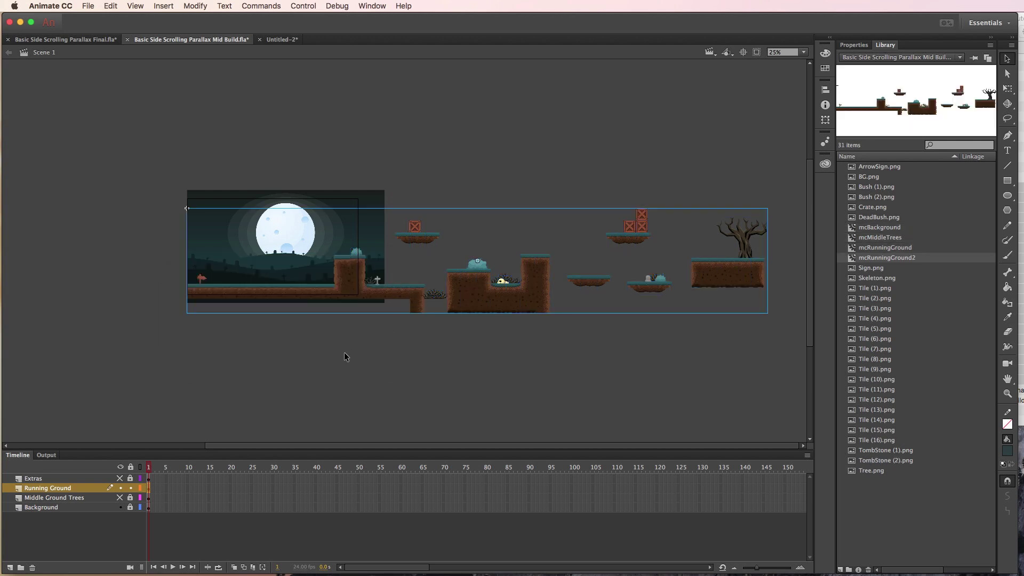
- Lock the Running Ground layer and show the Middle Ground Trees layer
left_click(130, 498, "alt")
left_click(120, 498)
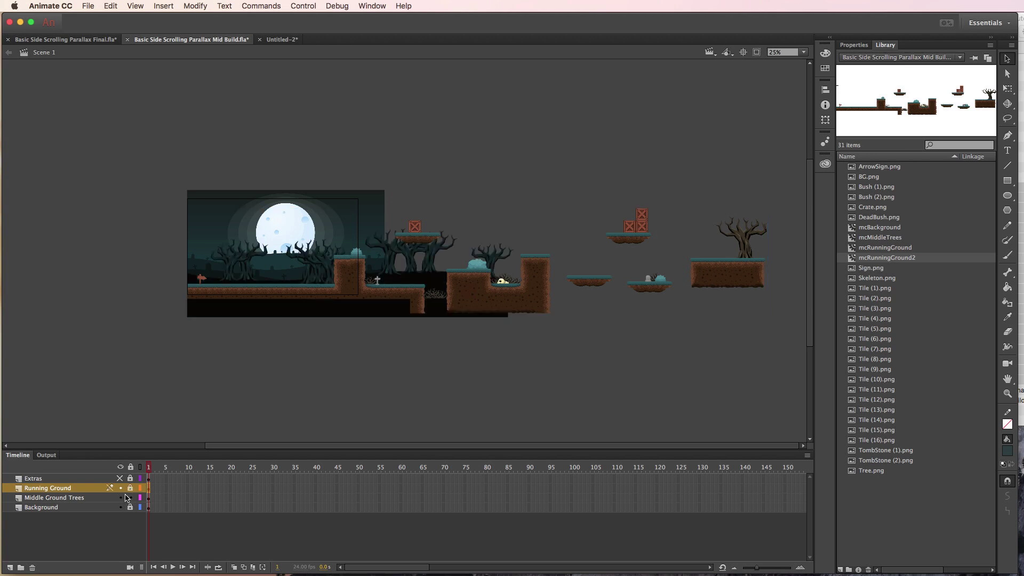
- Hide the Running Ground layer and convert all trees and ground on Middle Ground Trees into a Movie Clip symbol named mcMiddleGround2
left_click(120, 488)
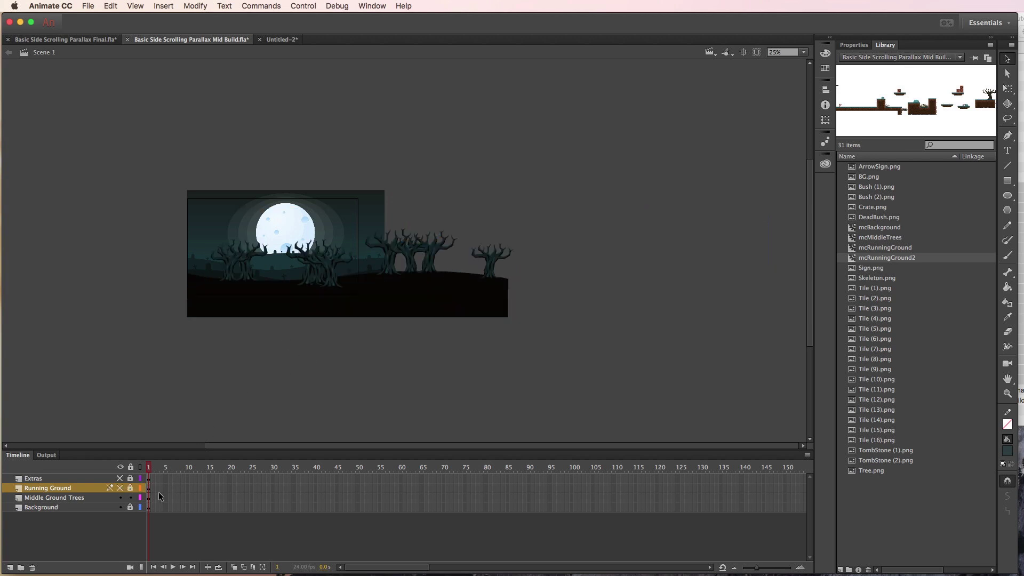
left_click_drag(125, 144, 613, 388)
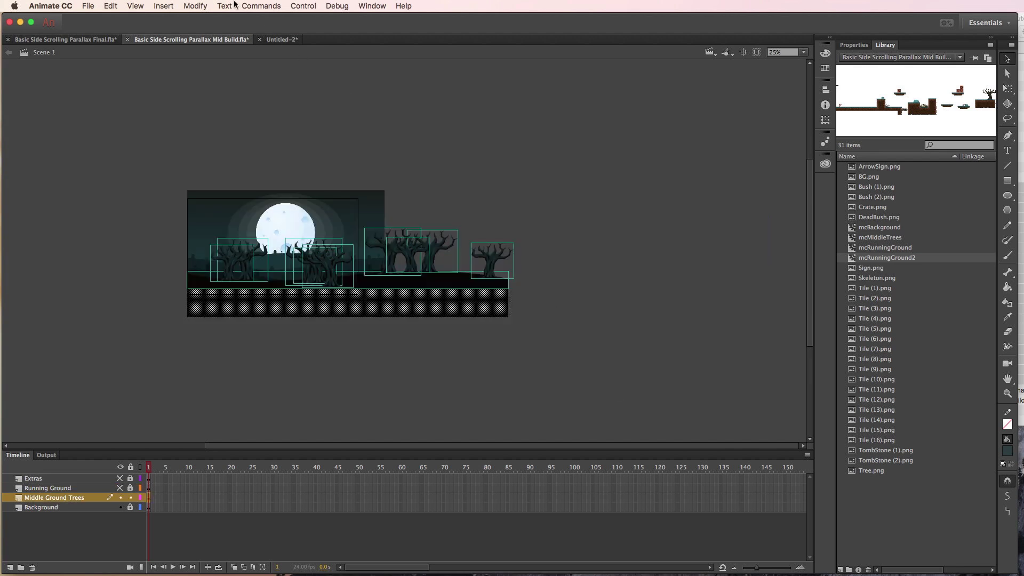
left_click(195, 6)
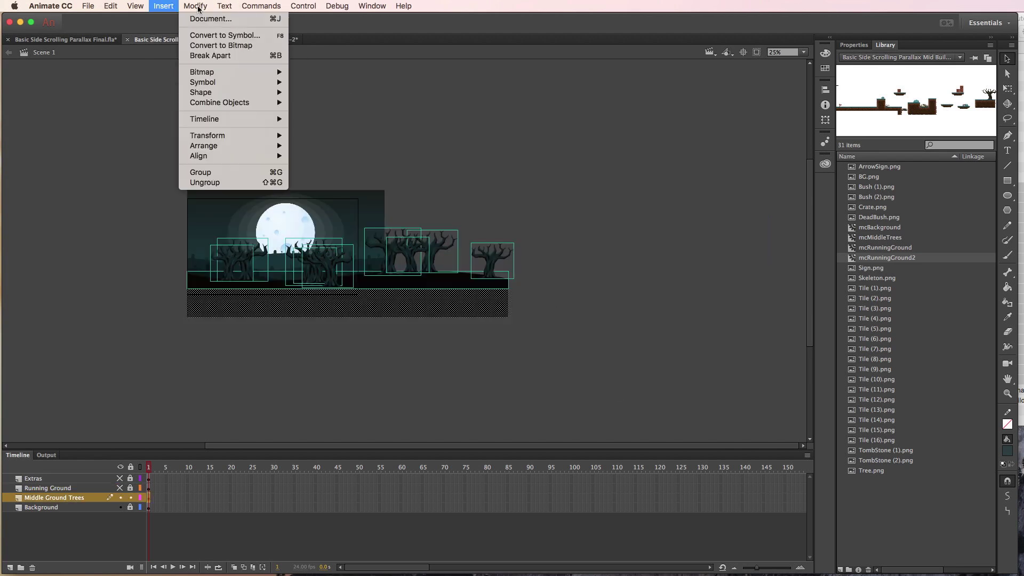
left_click(212, 40)
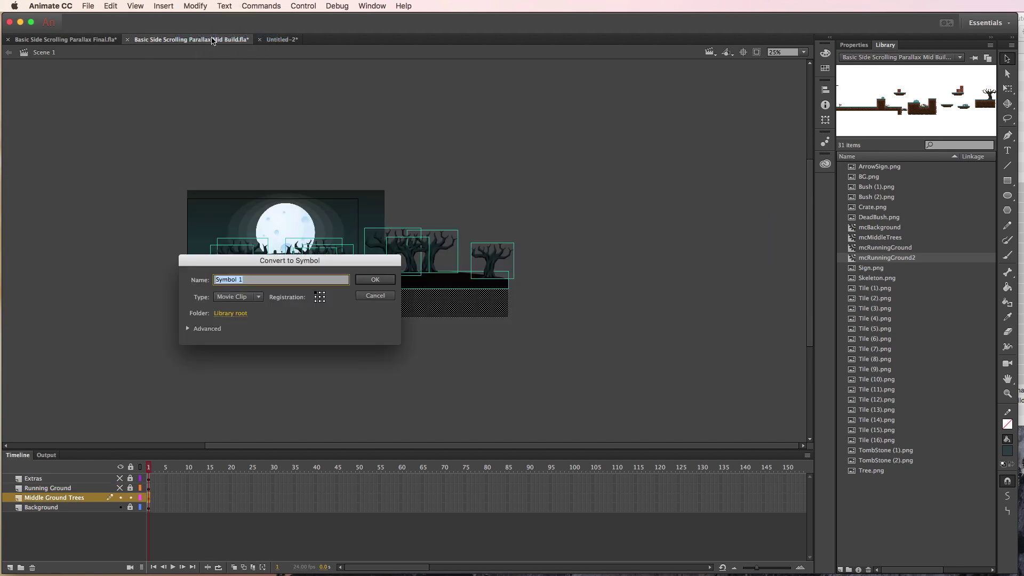
type("mcMiddleGround2")
key("Return")
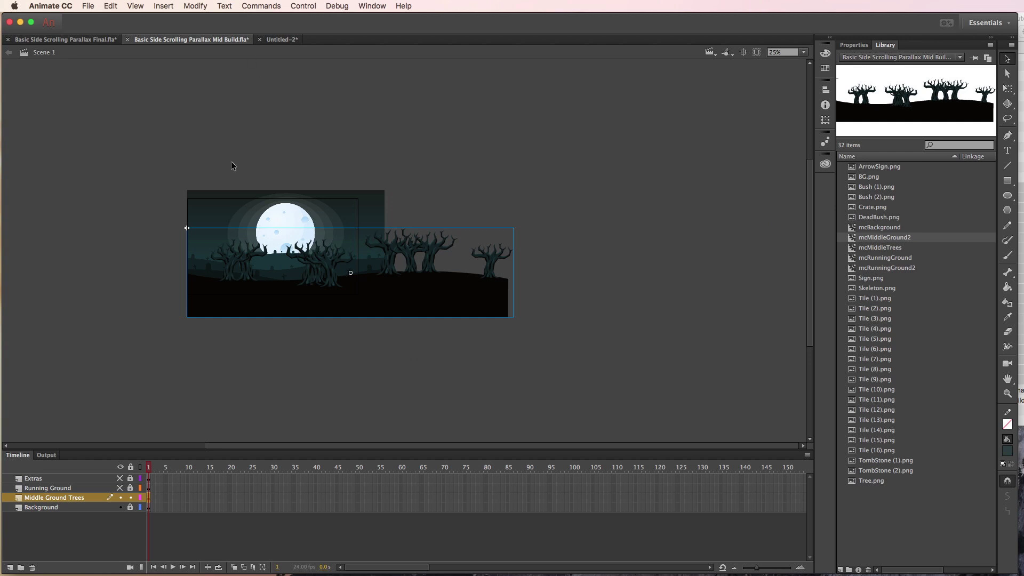
- Lock the Middle Ground Trees layer and show the Running Ground layer, leaving the Extras layer hidden
left_click(131, 497)
left_click(120, 488)
left_click(120, 478)
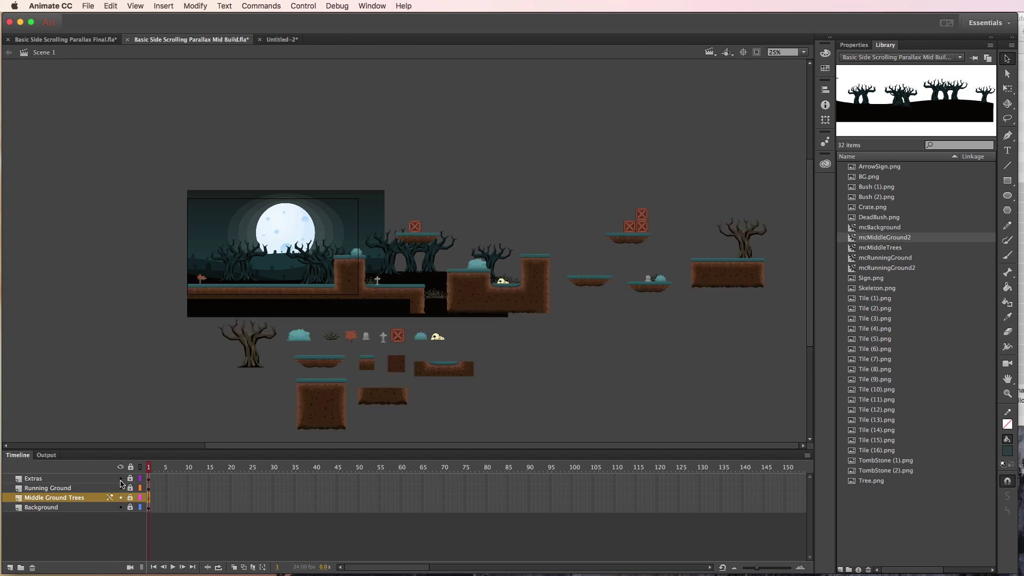
left_click(120, 478)
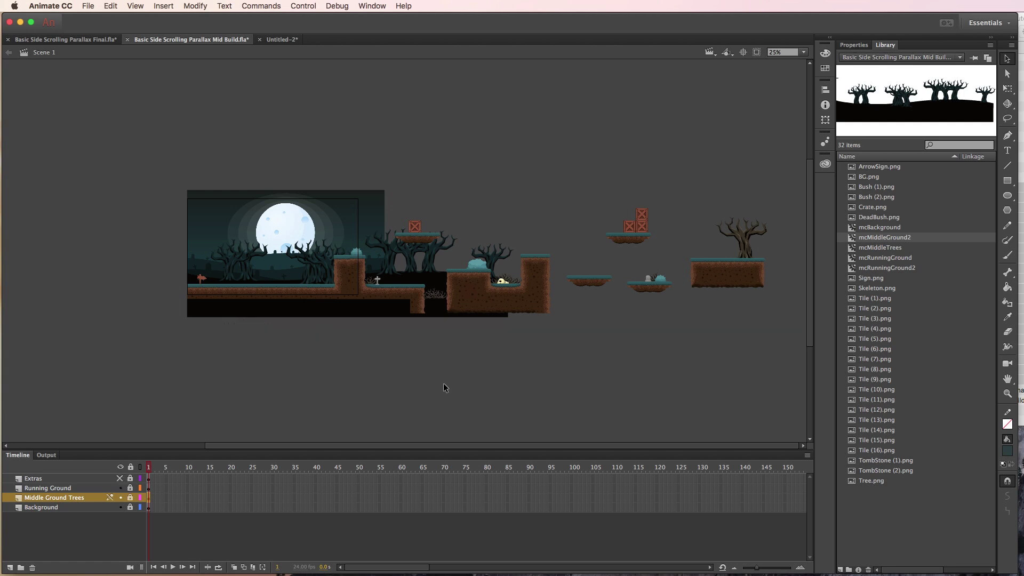
left_click_drag(470, 363, 469, 366)
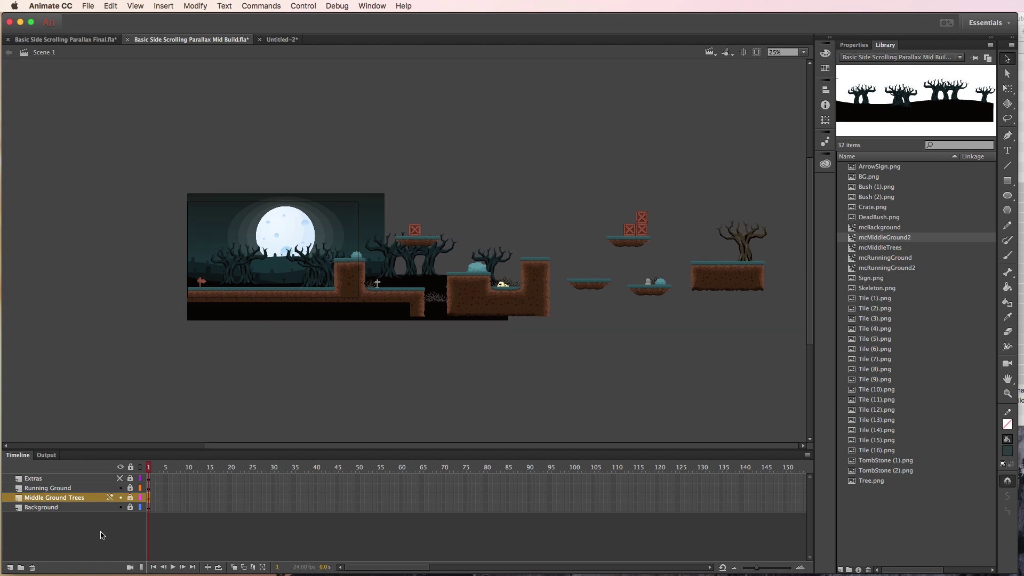
- Isolate and unlock the Background layer, and apply a motion tween to the moon background clip
left_click(121, 488)
left_click(120, 498)
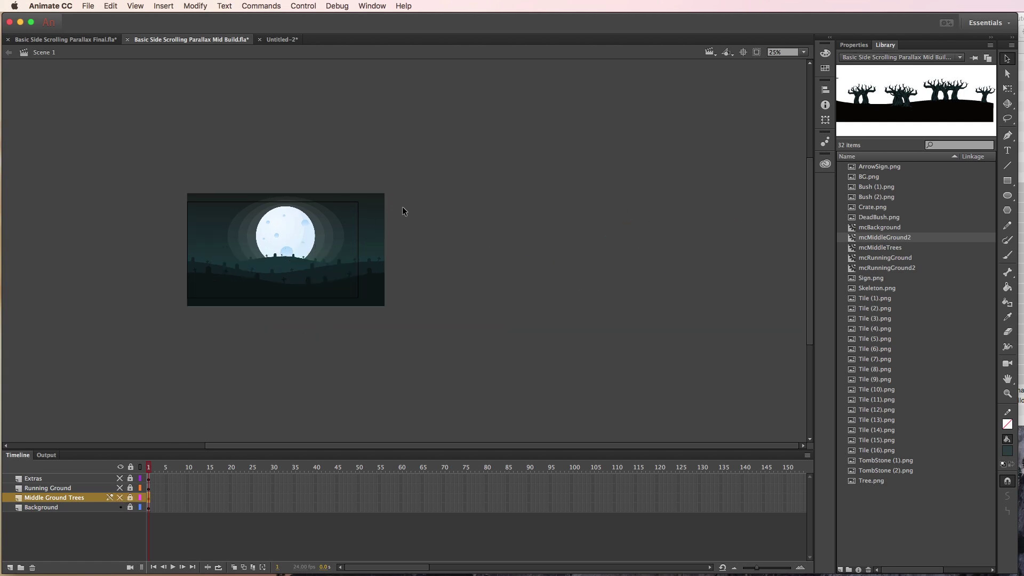
left_click(131, 507)
left_click(379, 257)
left_click(160, 7)
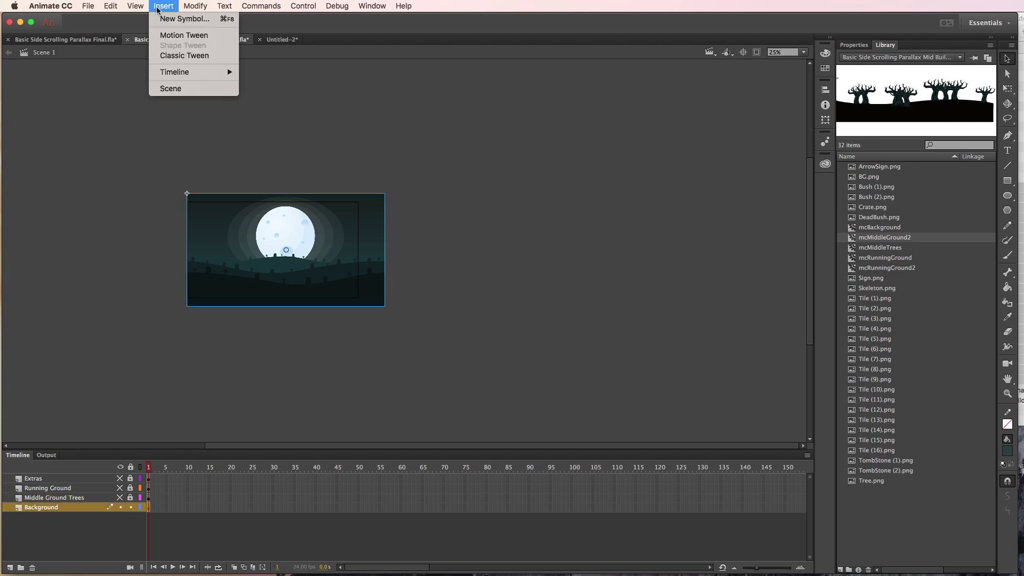
left_click(172, 36)
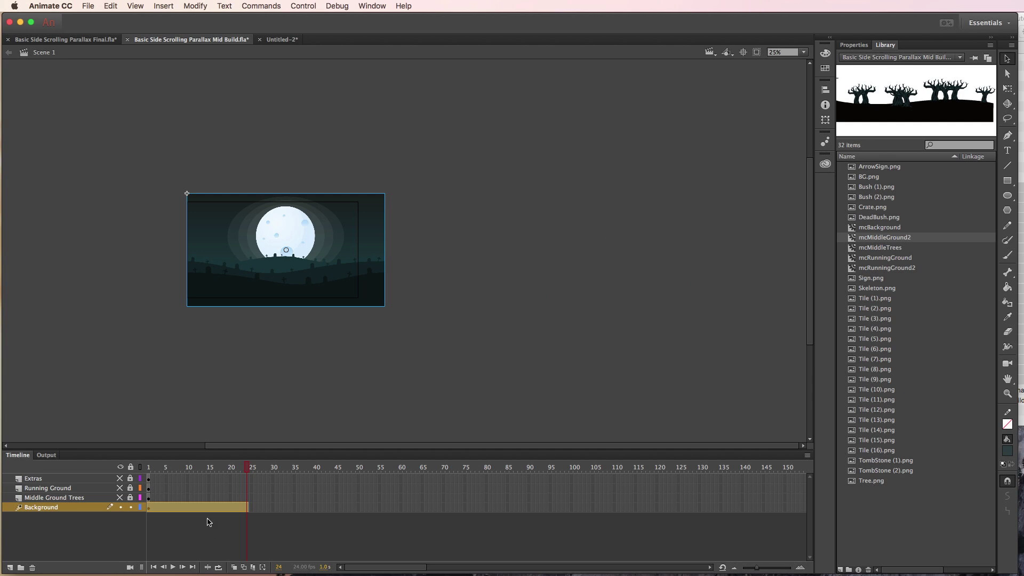
- At frame 24, move the background left until its right edge meets the stage's right edge, and lock the Background layer
left_click(150, 469)
key("super+equal")
key("super+equal")
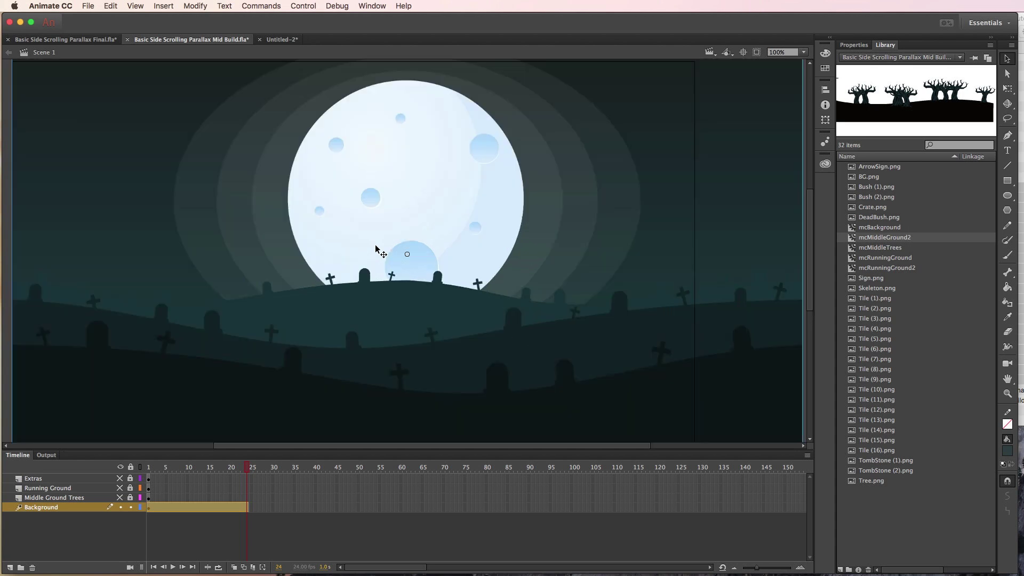
left_click_drag(444, 451, 446, 491)
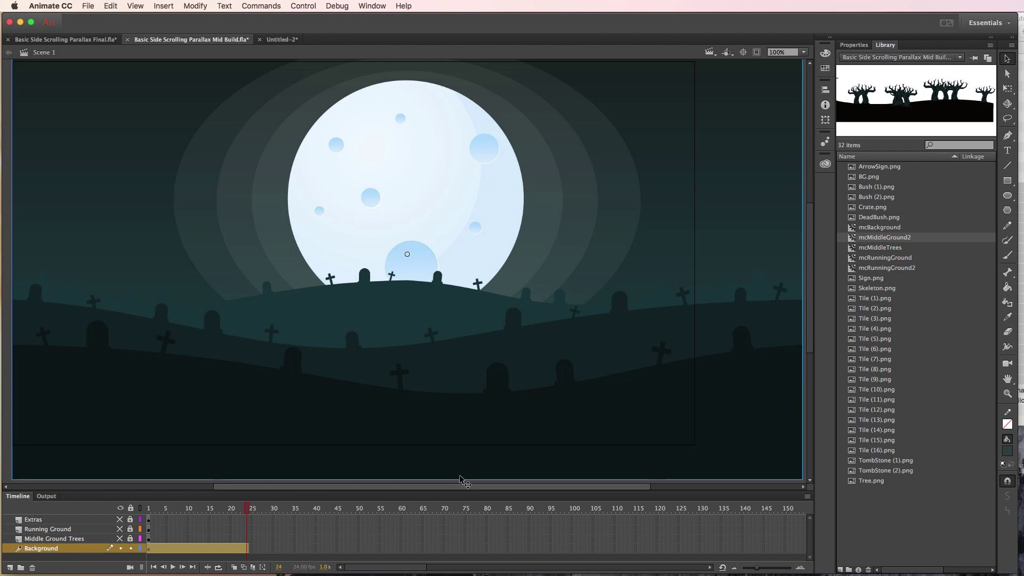
key("super+minus")
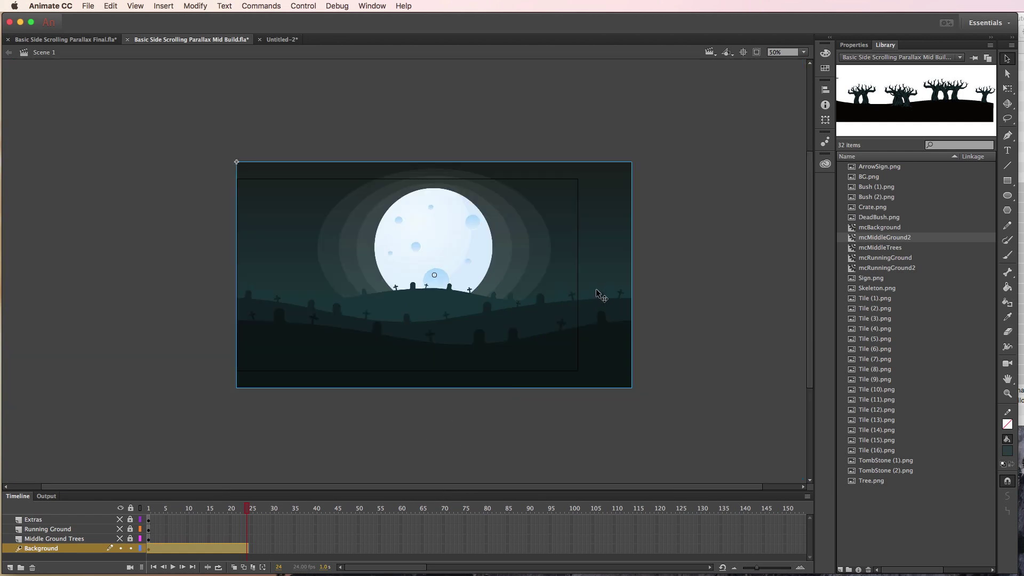
left_click_drag(611, 288, 557, 291)
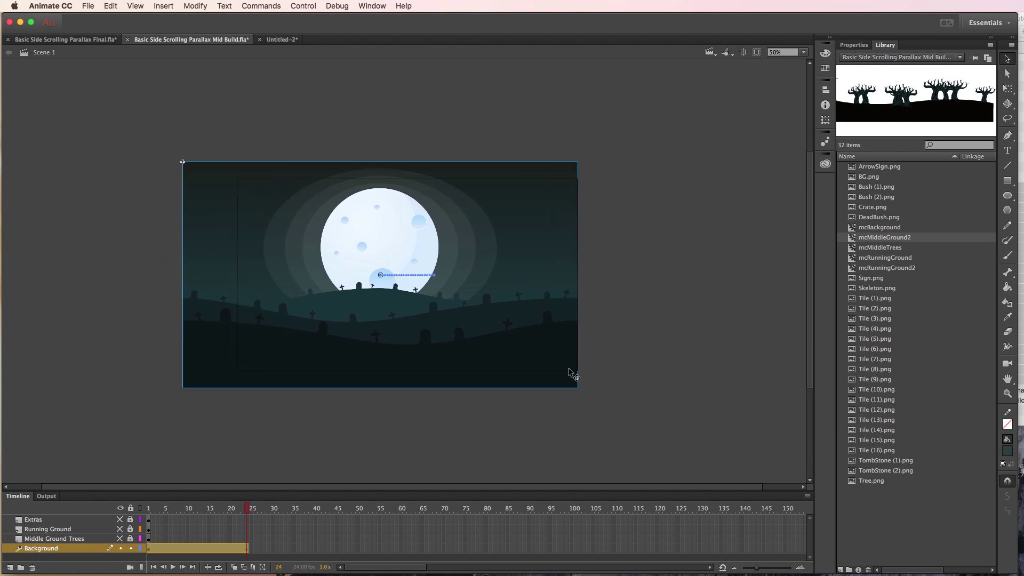
left_click_drag(248, 512, 140, 516)
left_click(131, 549)
left_click(131, 548)
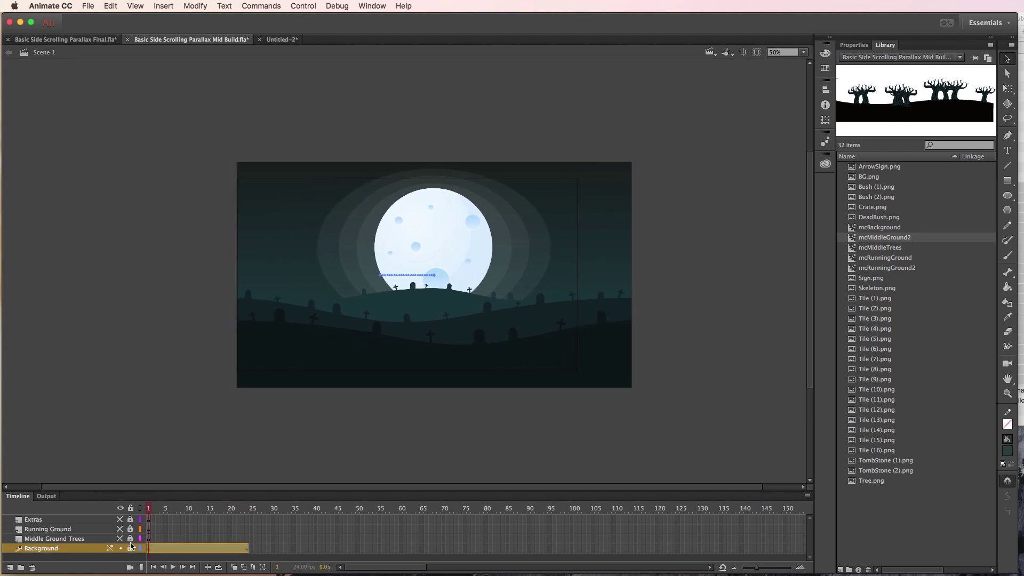
- Show and unlock the Middle Ground Trees layer, and apply a motion tween to the trees clip
left_click(119, 539)
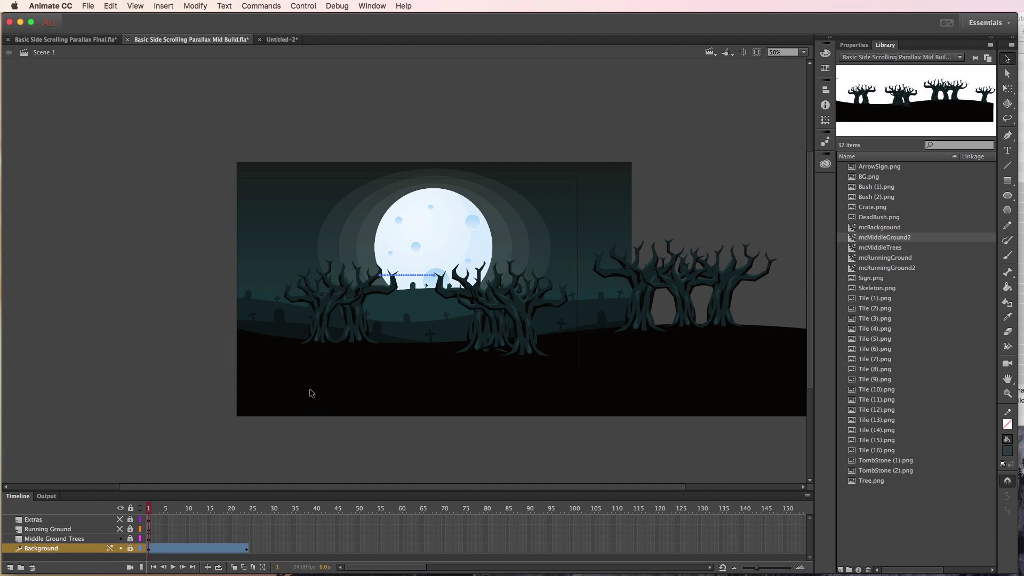
left_click(119, 538)
left_click(130, 539)
left_click(119, 539)
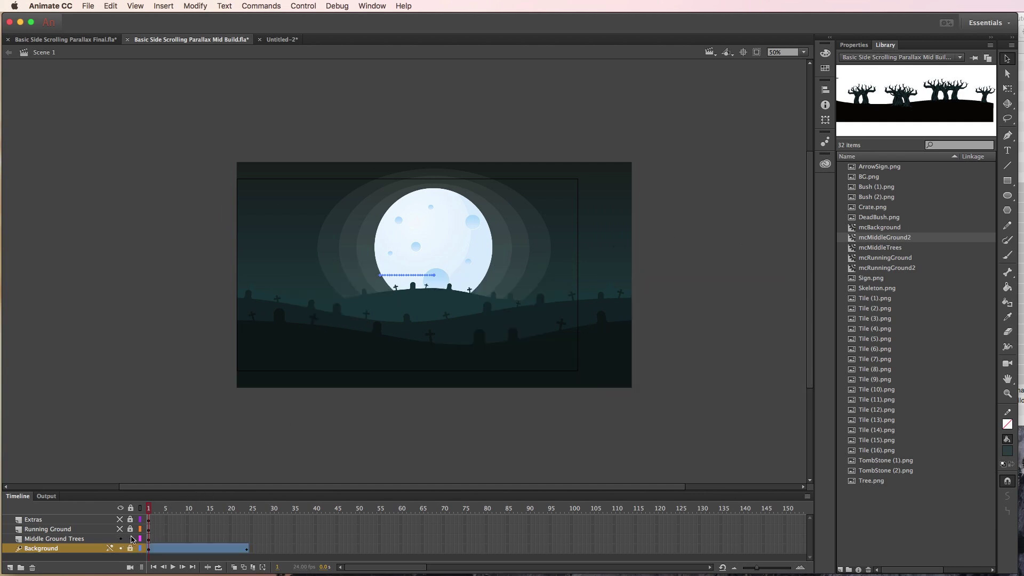
left_click(320, 378)
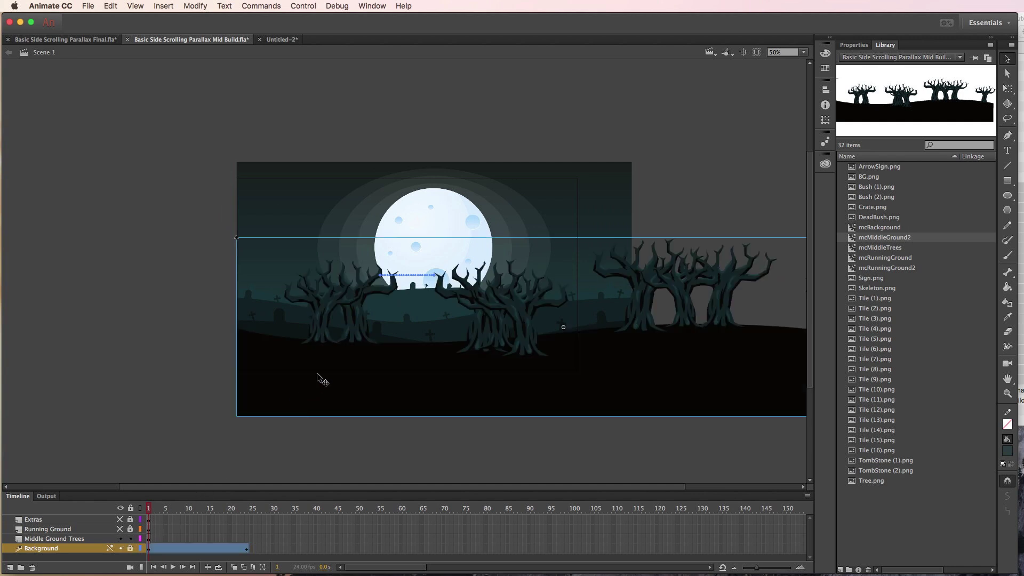
left_click(176, 6)
left_click(181, 36)
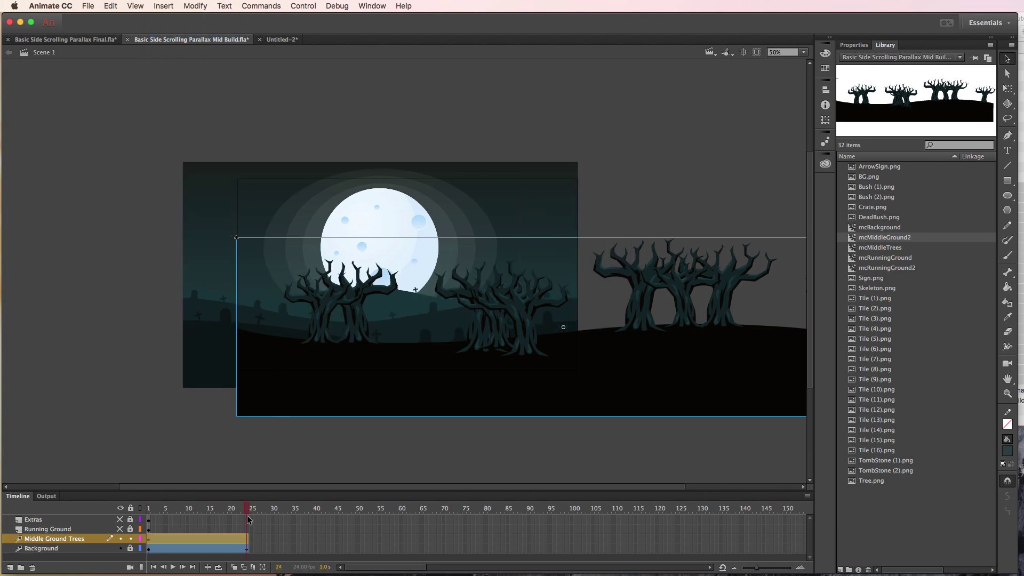
- At frame 24, move the trees clip left until its black ground ends at the stage's right edge, and lock the layer
left_click_drag(757, 359, 458, 356)
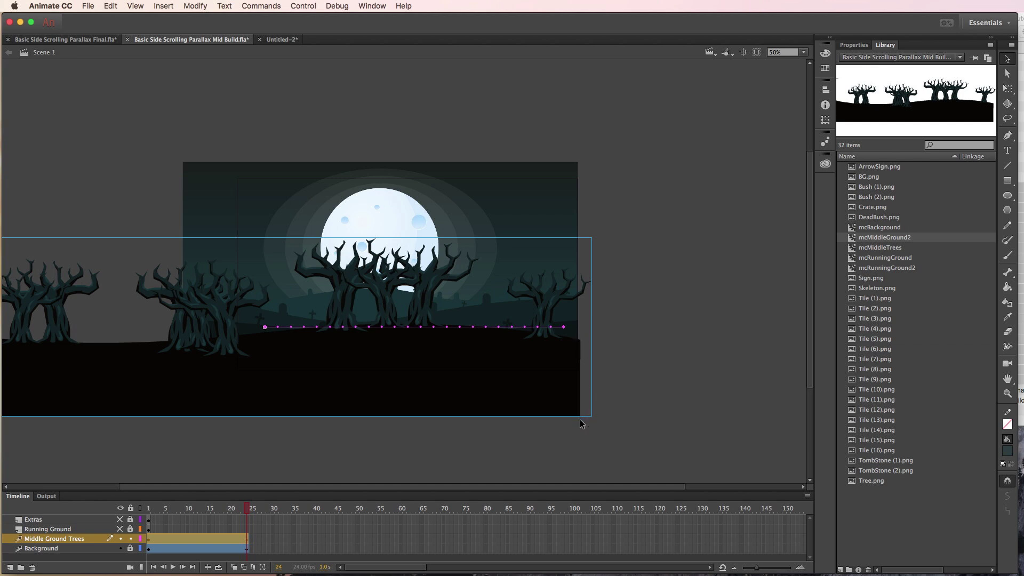
left_click(131, 538)
- Show and unlock the Running Ground layer, and apply a motion tween to the running ground clip from frame 1
left_click(120, 529)
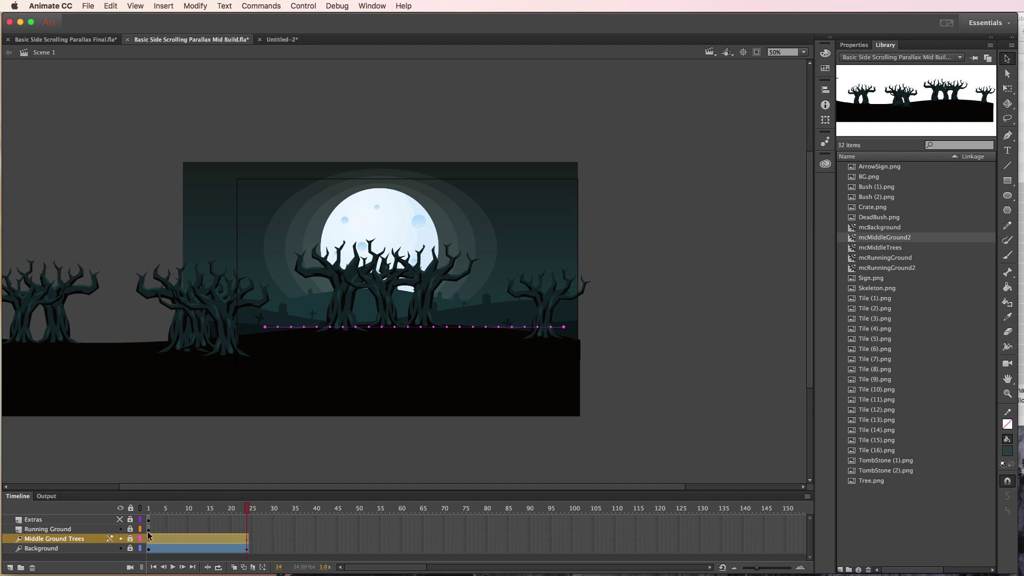
left_click(149, 529)
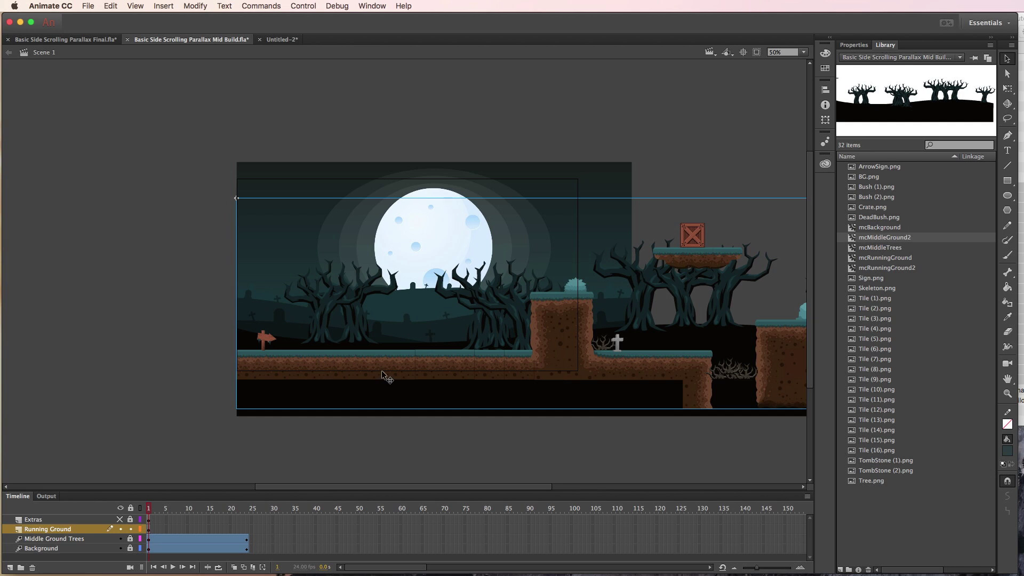
left_click(163, 7)
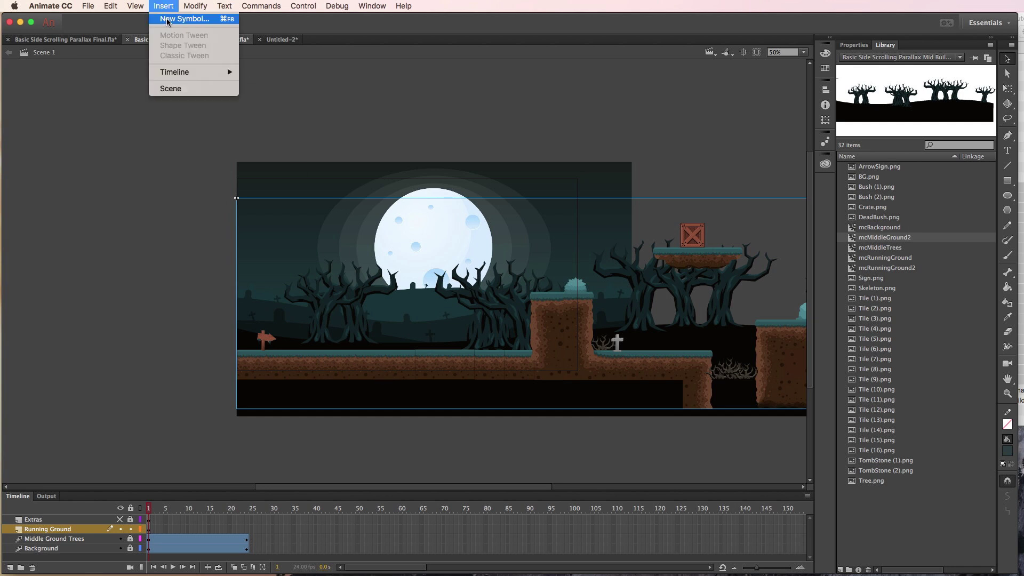
left_click(167, 21)
left_click(372, 364)
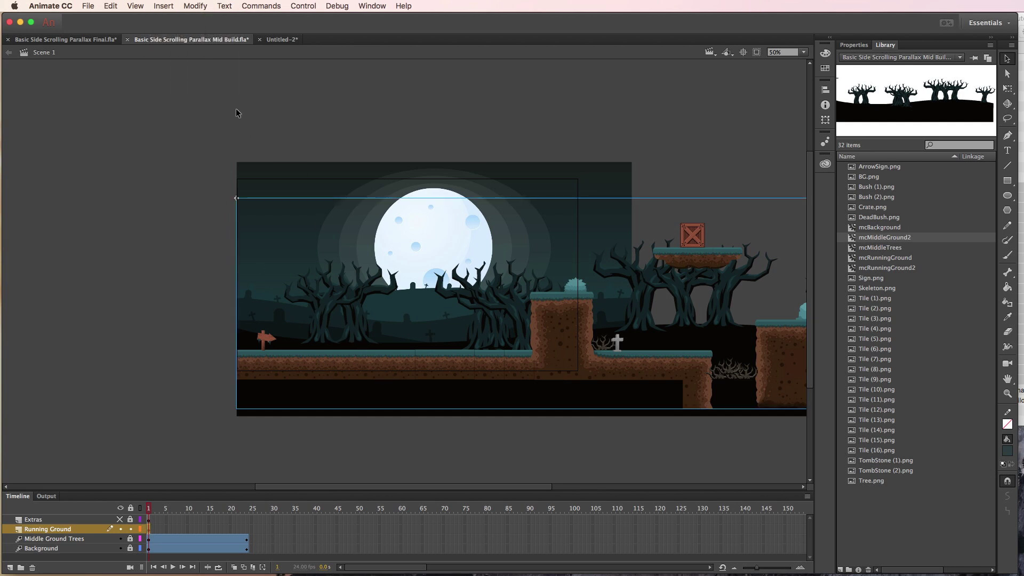
left_click(173, 5)
left_click(179, 36)
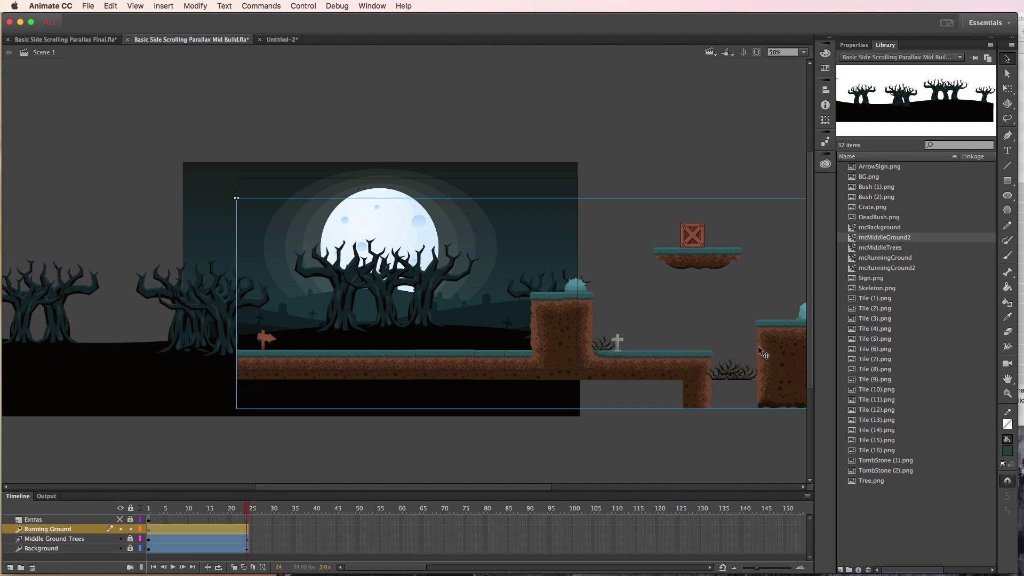
- At frame 24, move the running ground left until its last ground block meets the stage's right edge, and test the movie
left_click_drag(762, 353, 318, 353)
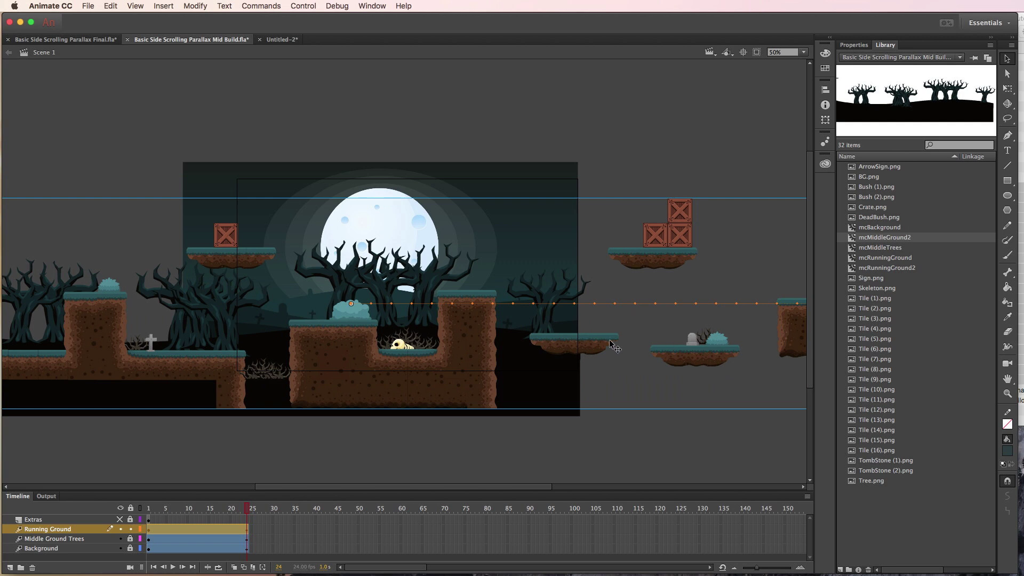
left_click_drag(609, 341, 506, 369)
left_click_drag(661, 340, 514, 335)
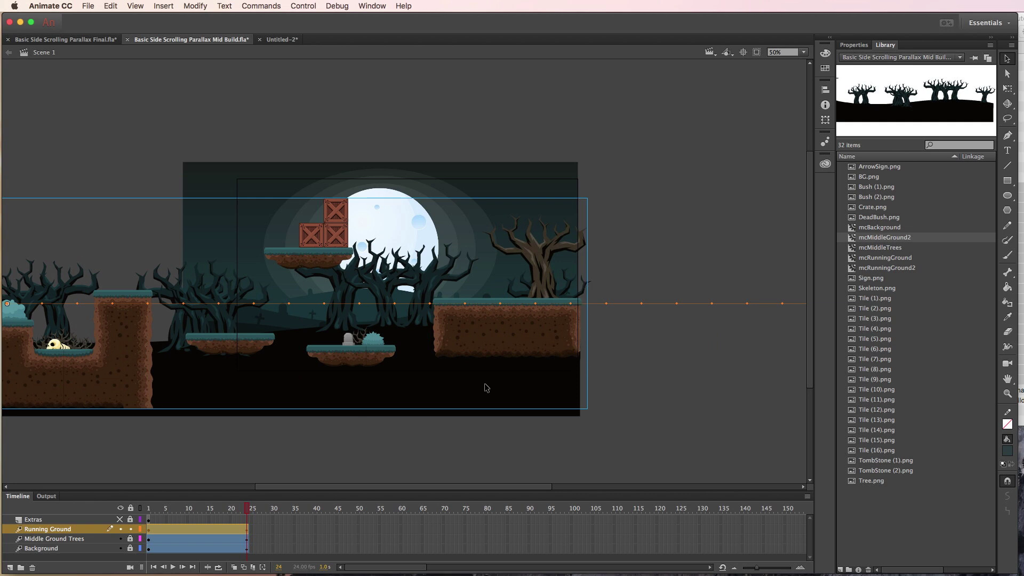
left_click(275, 454)
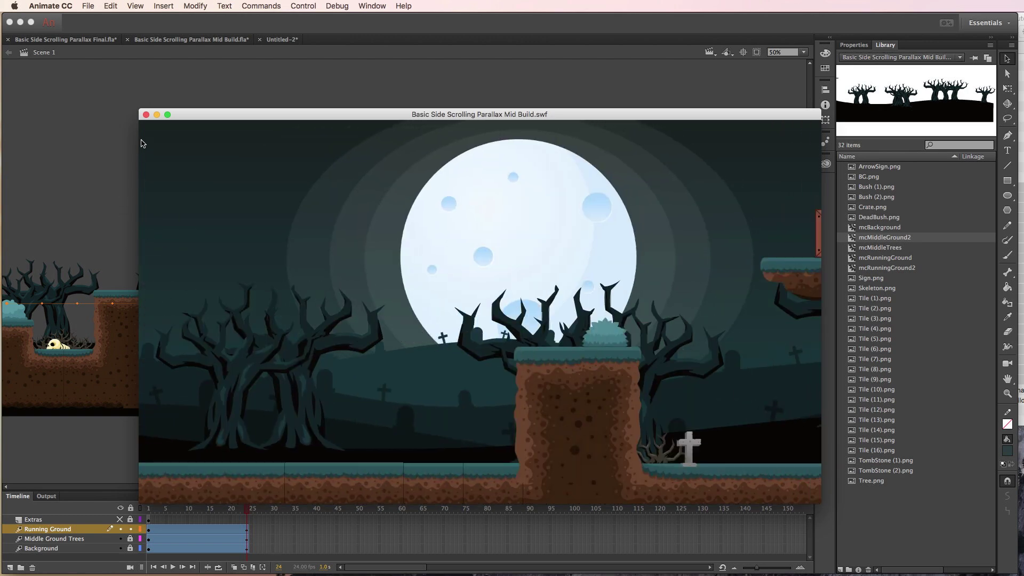
left_click(146, 115)
- Extend the motion tweens of the Running Ground, Middle Ground Trees and Background layers together to frame 160, and test the movie
left_click(213, 530)
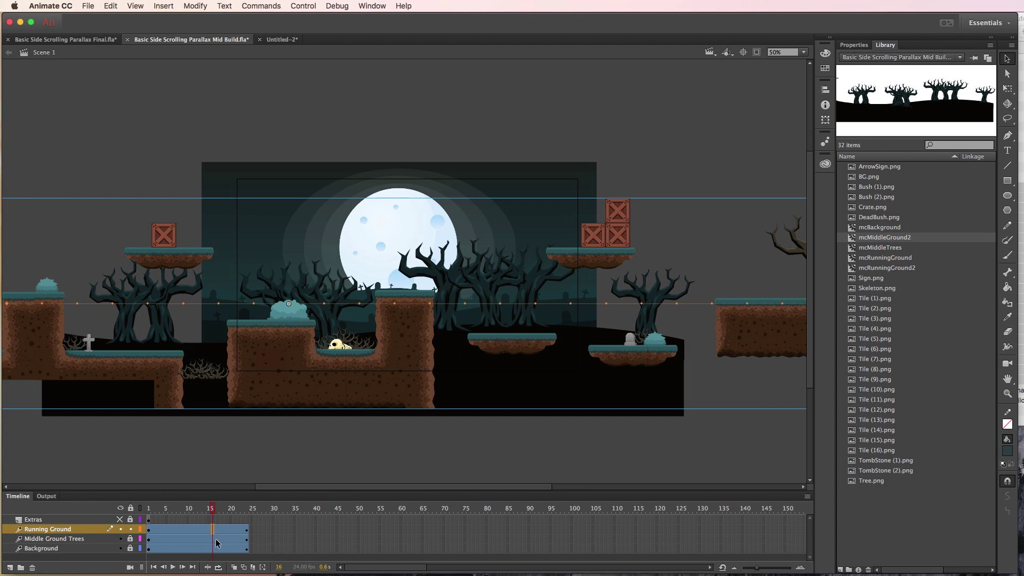
left_click(215, 539)
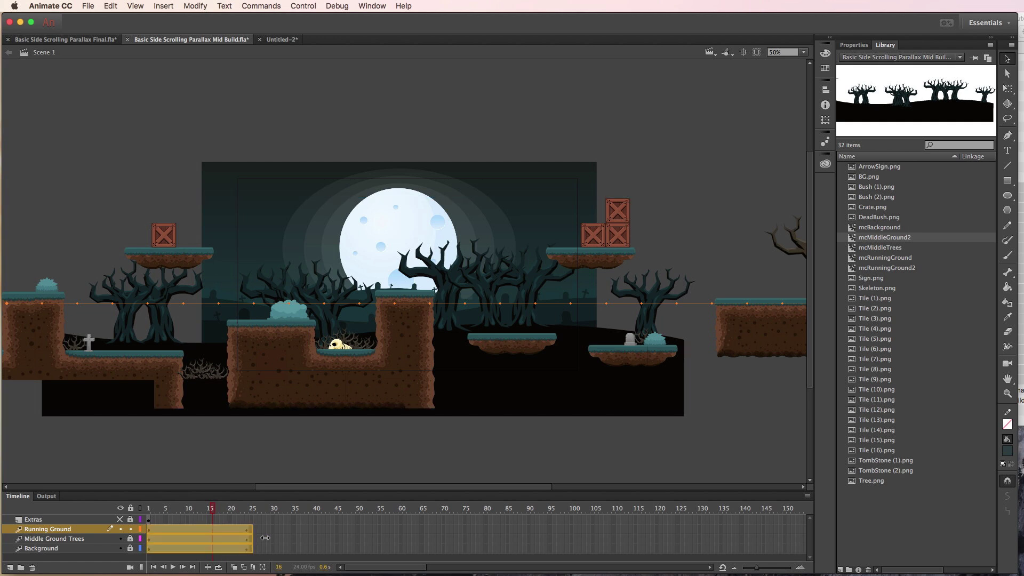
left_click_drag(248, 538, 699, 551)
left_click(613, 449)
key("super+Return")
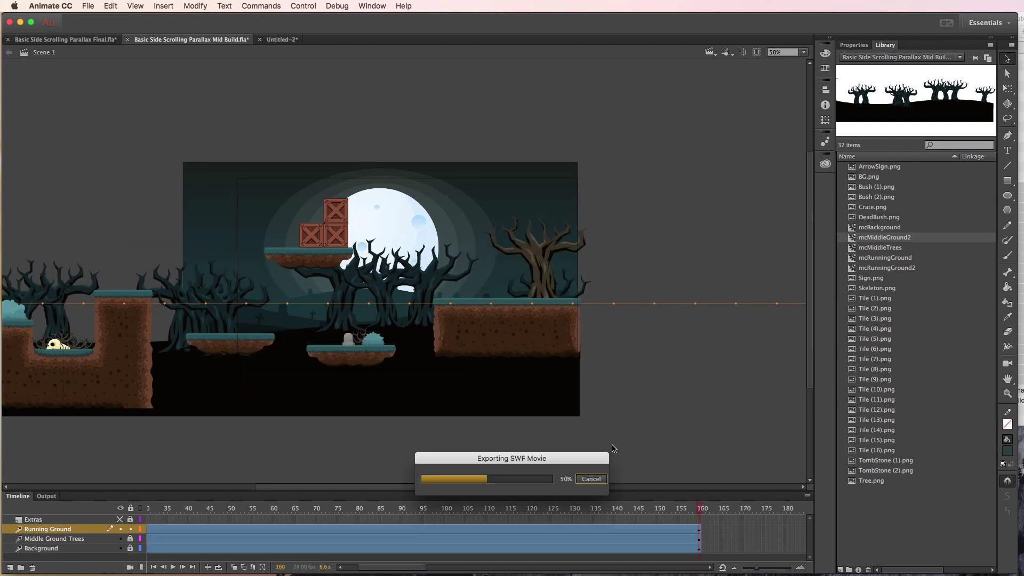